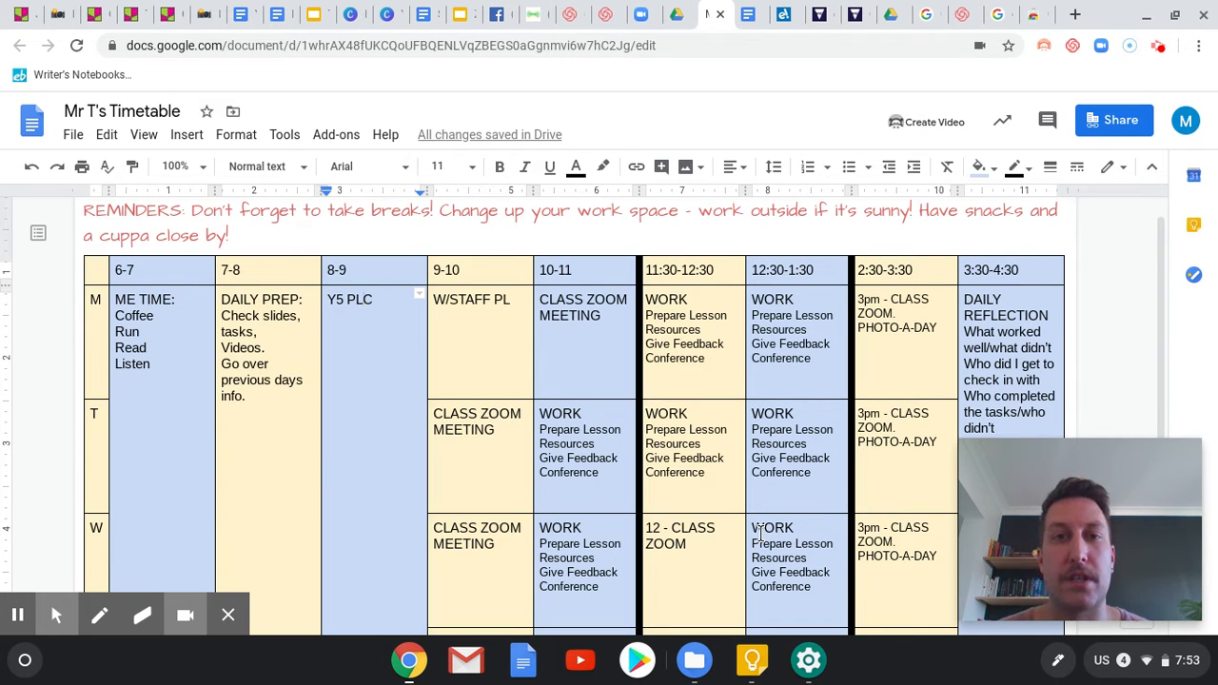
In the My Home Learning Timetable document, stretch the table's fri row down to near the bottom of the page
left_click(749, 16)
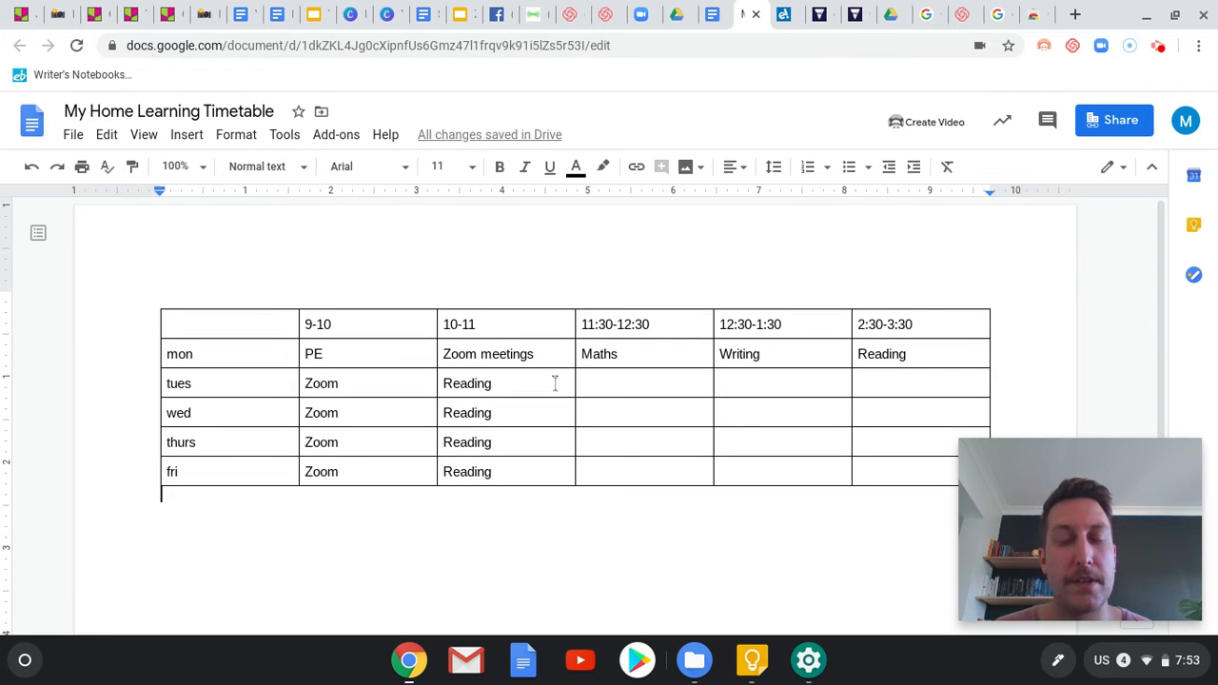
scroll(606, 400, "down", 3)
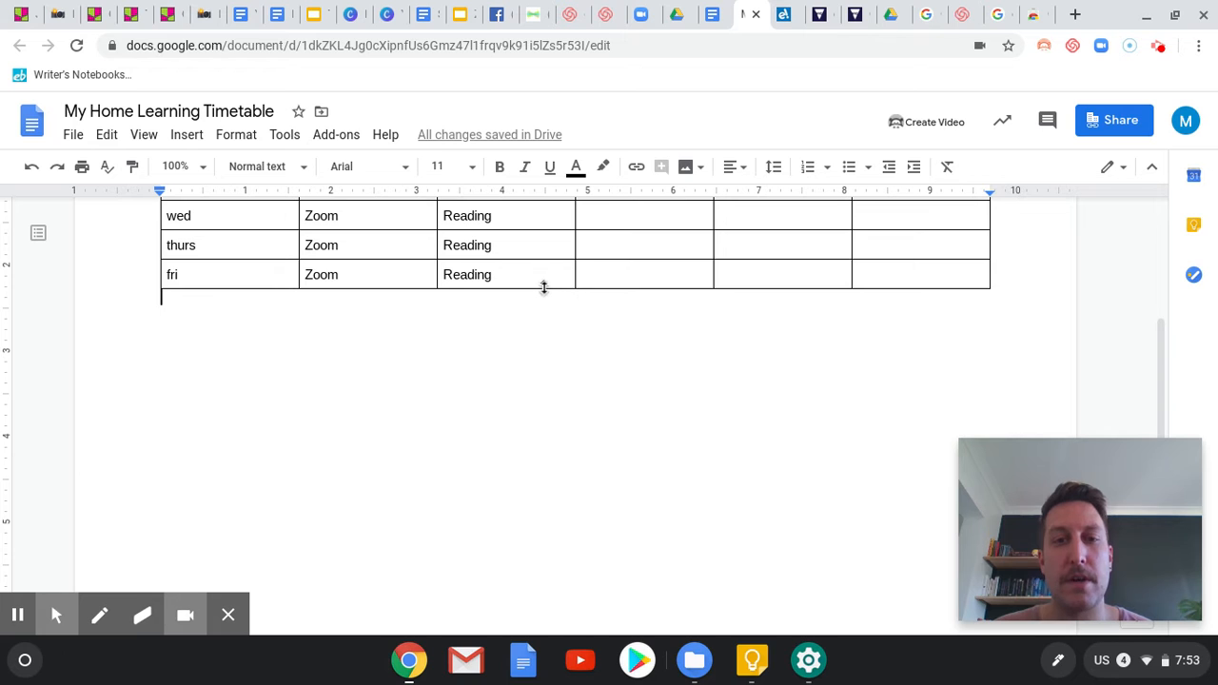
left_click_drag(543, 288, 538, 568)
scroll(541, 506, "down", 2)
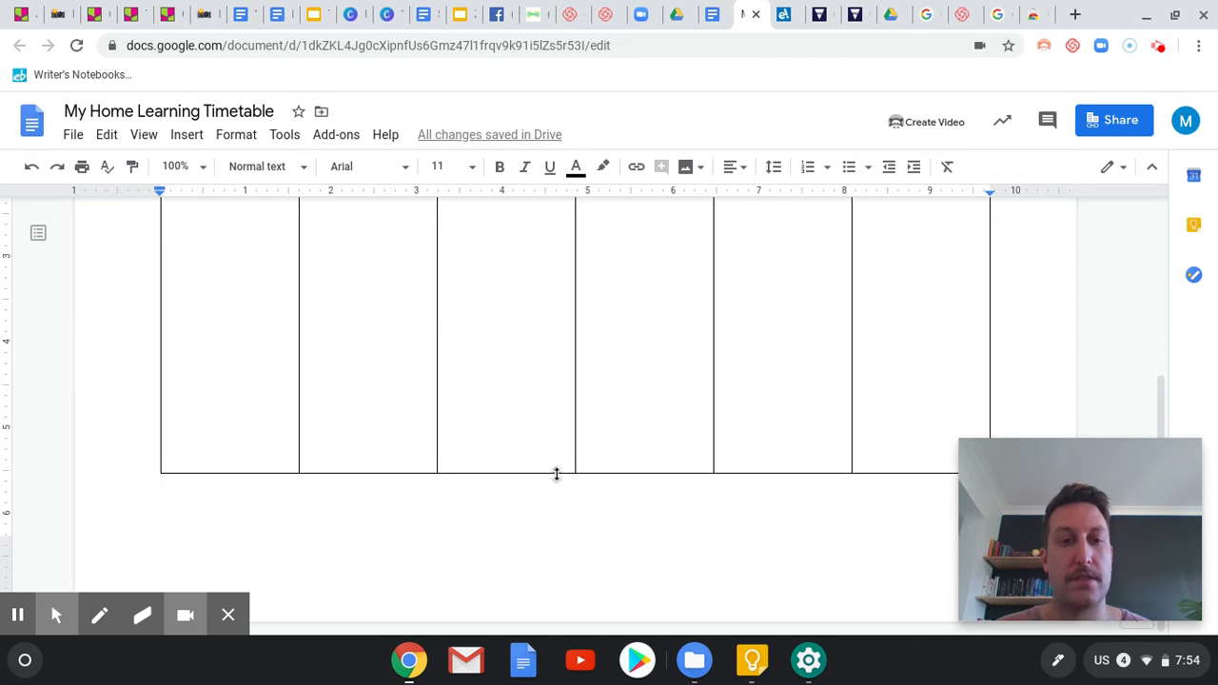
left_click_drag(557, 473, 558, 511)
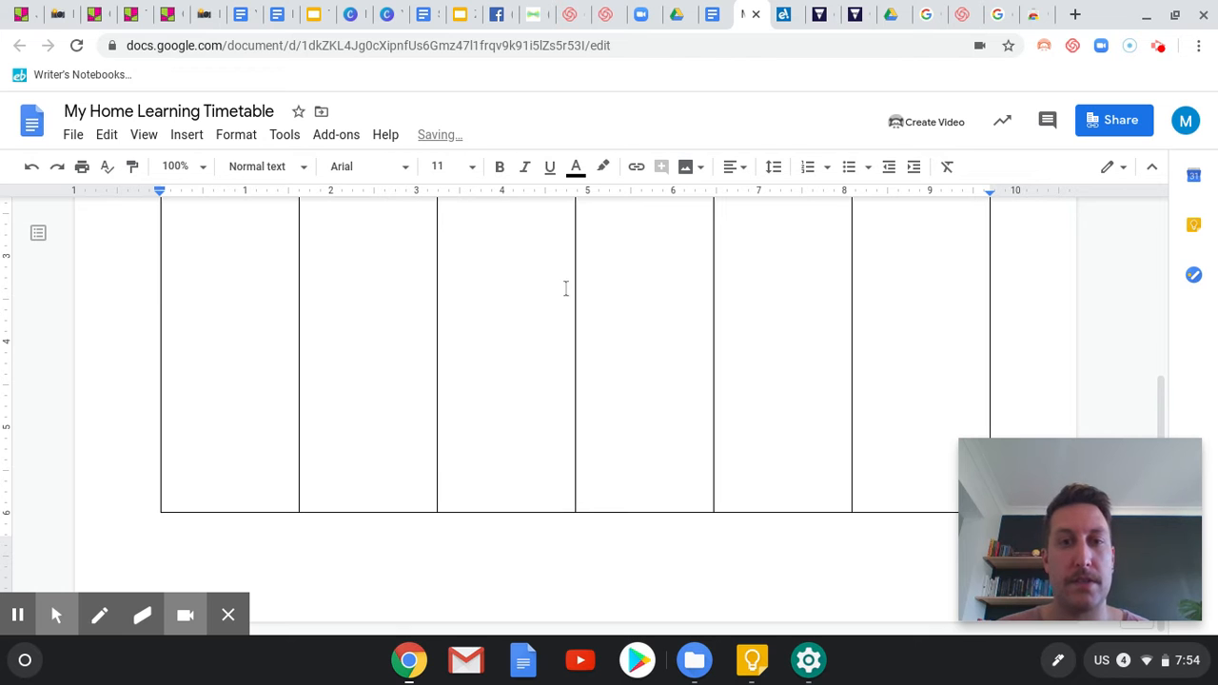
Distribute the mon to fri rows of the timetable evenly
scroll(565, 288, "up", 3)
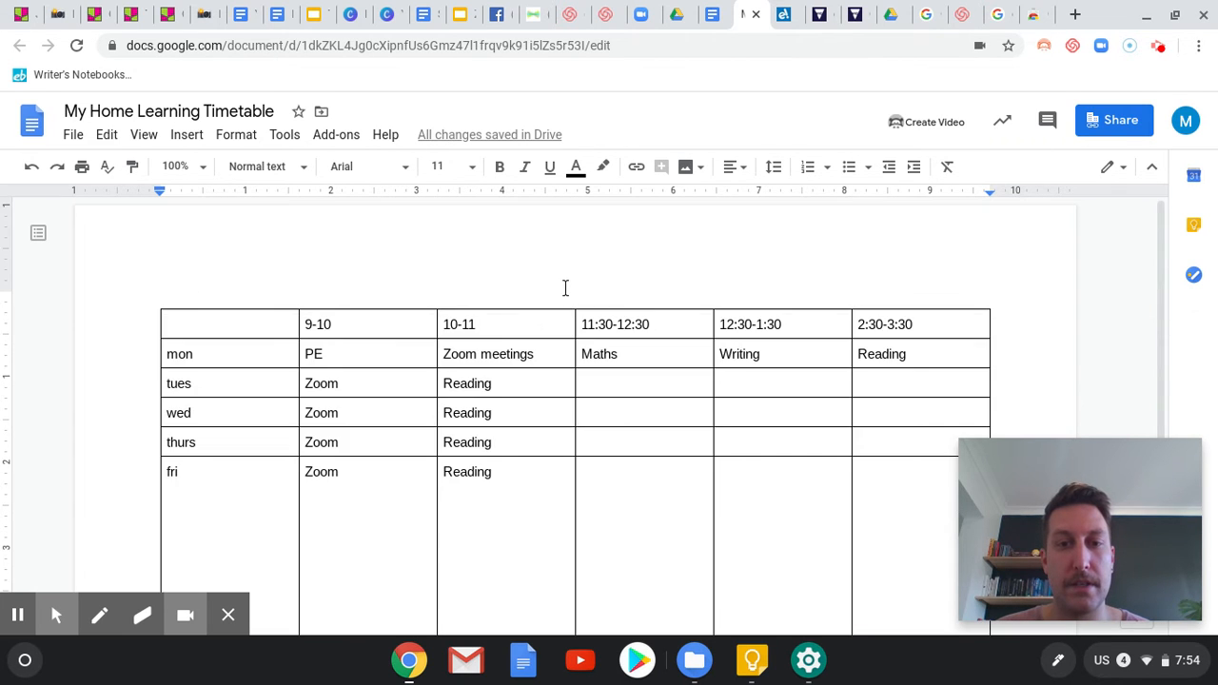
scroll(565, 288, "down", 1)
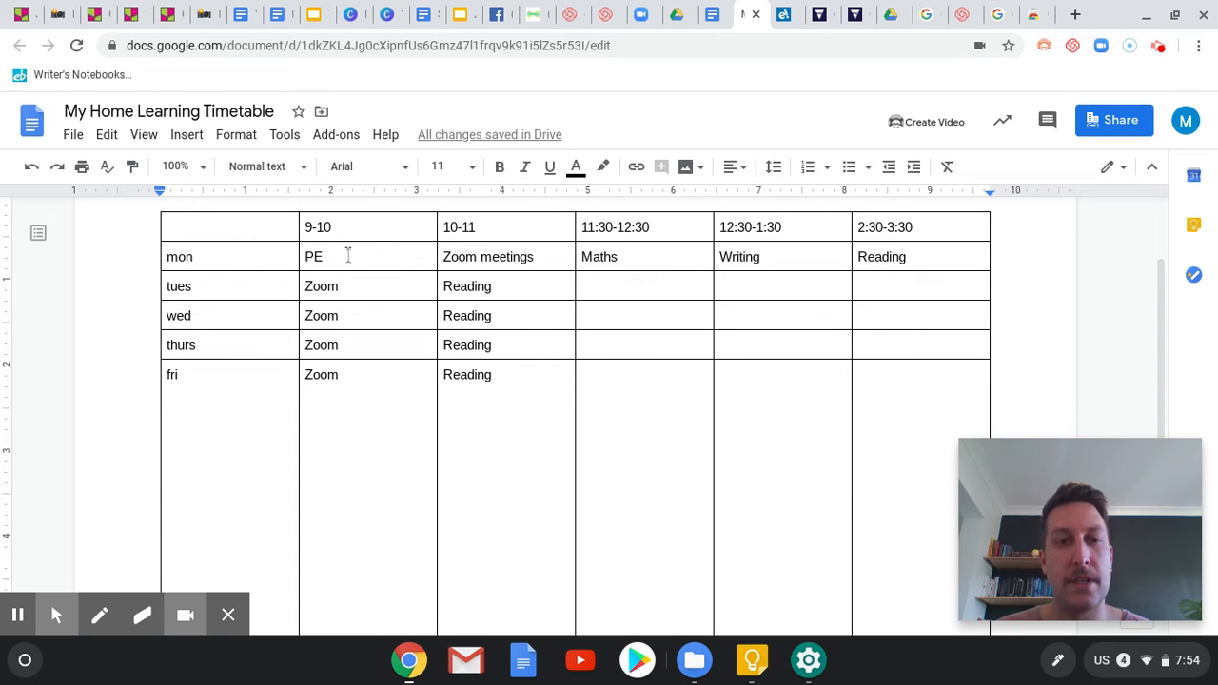
left_click_drag(348, 255, 354, 374)
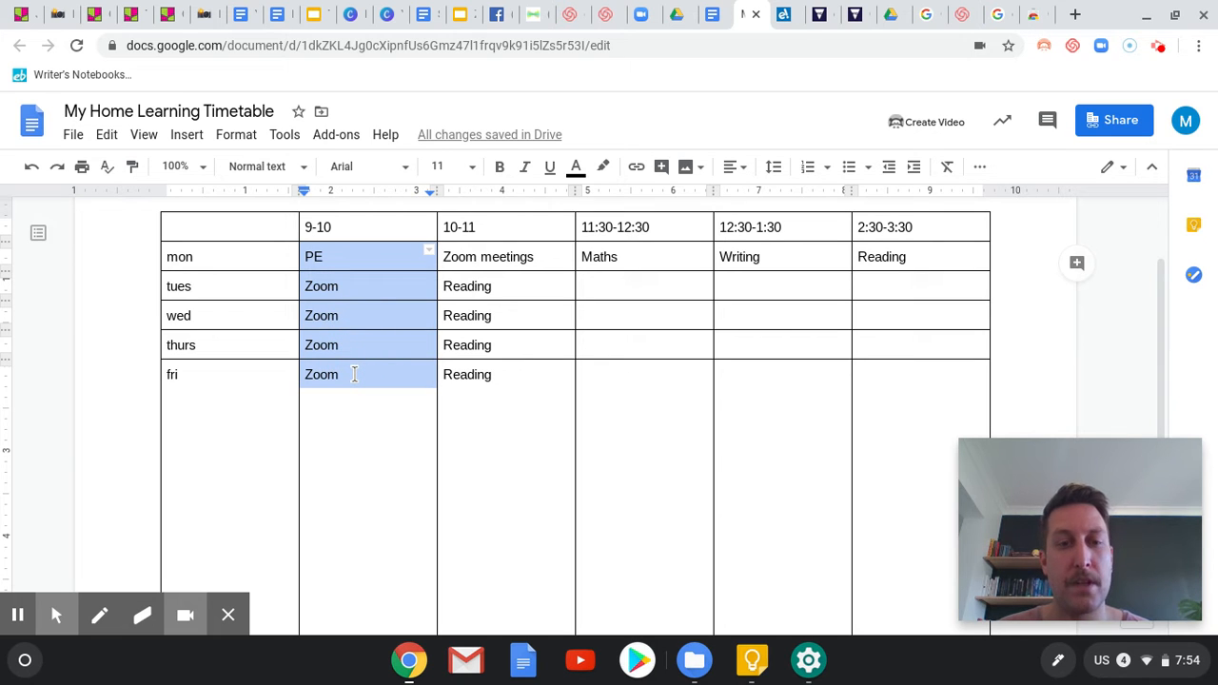
right_click(354, 379)
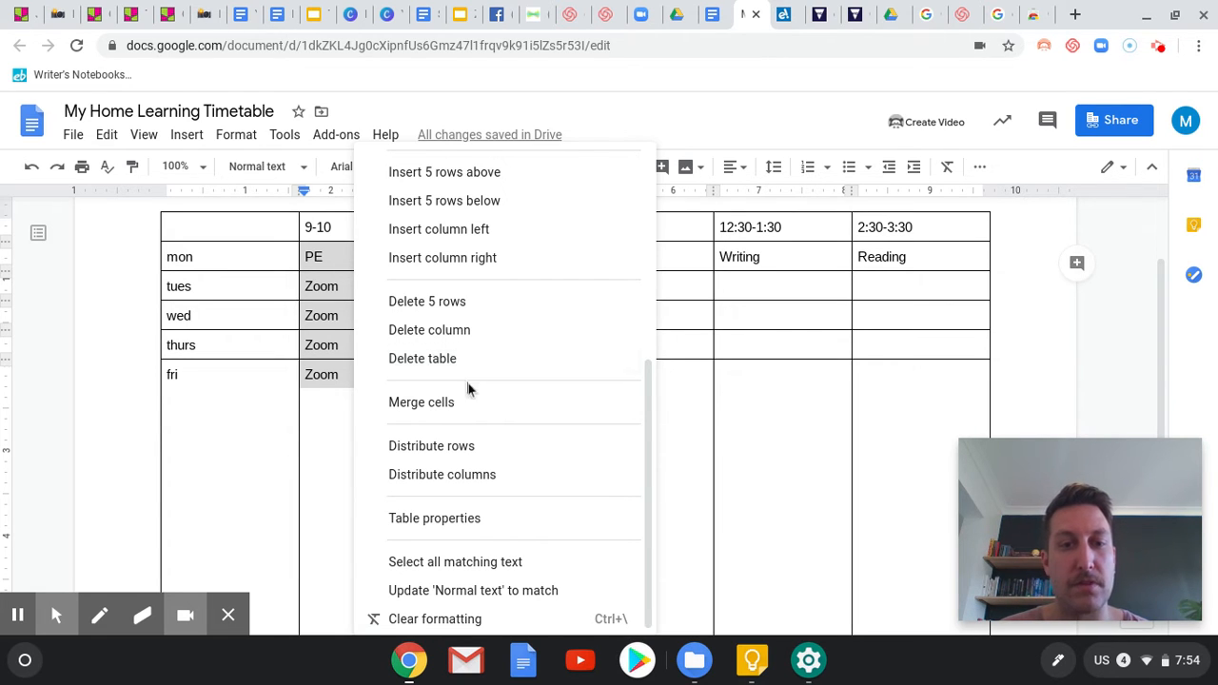
left_click(431, 446)
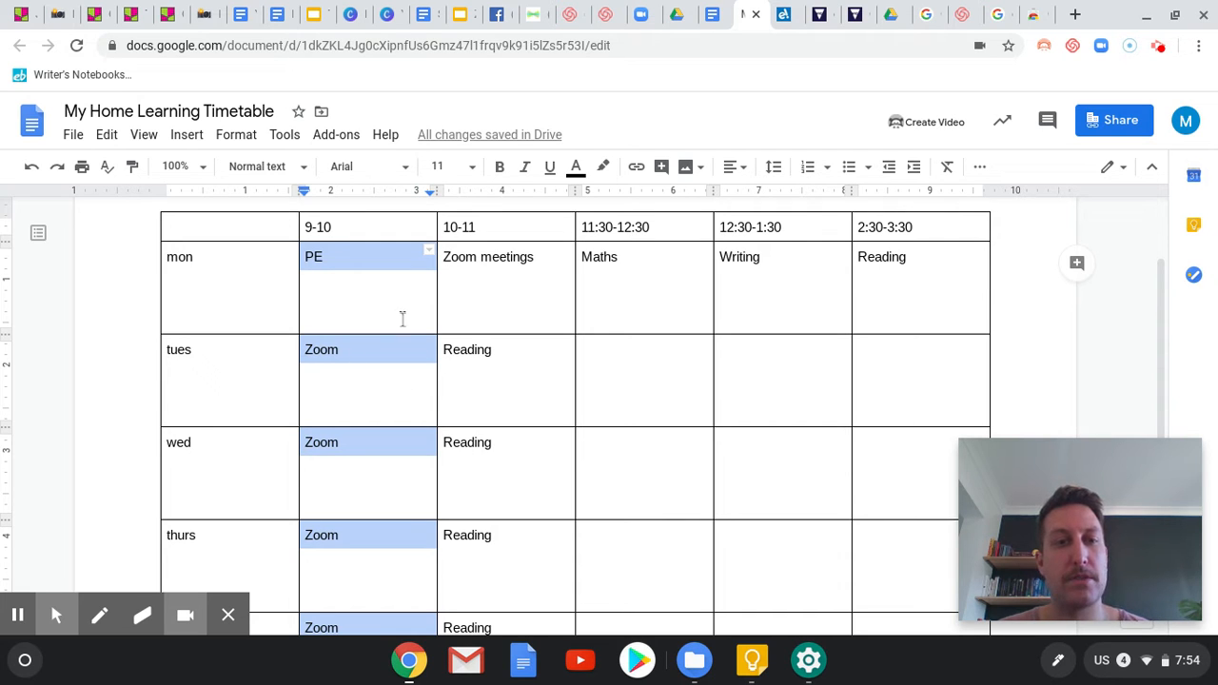
Narrow the day-name column to fit its labels and distribute the five time-slot columns evenly
left_click(256, 277)
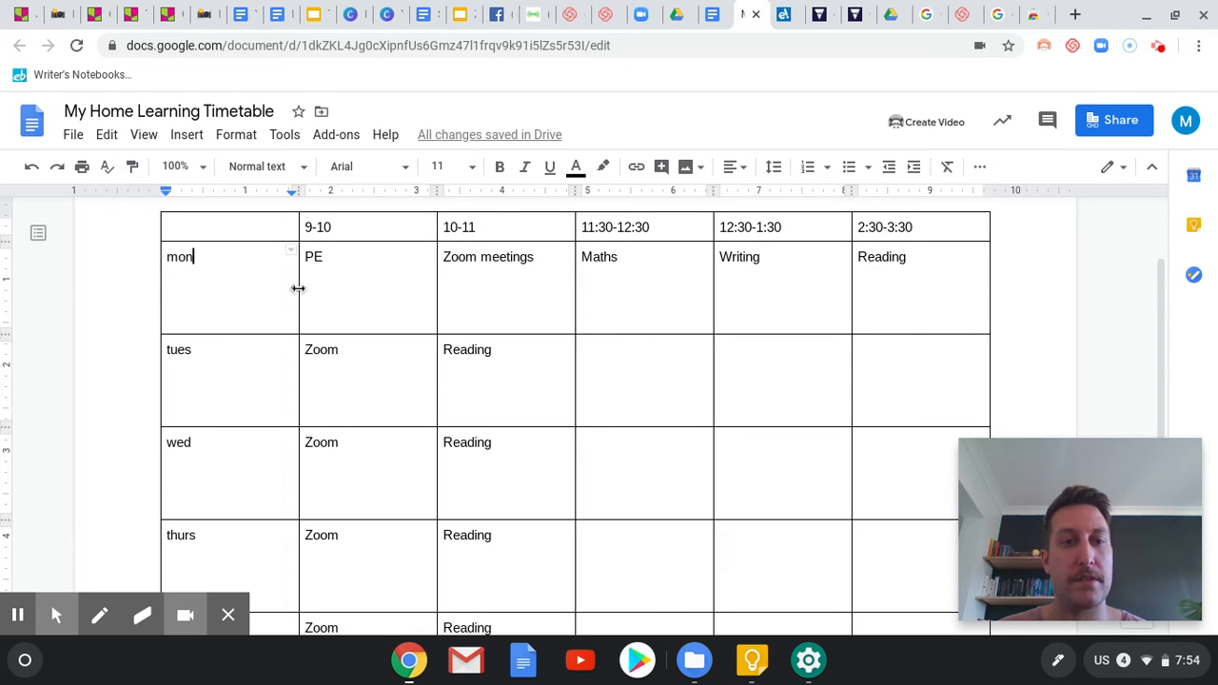
left_click_drag(299, 289, 204, 294)
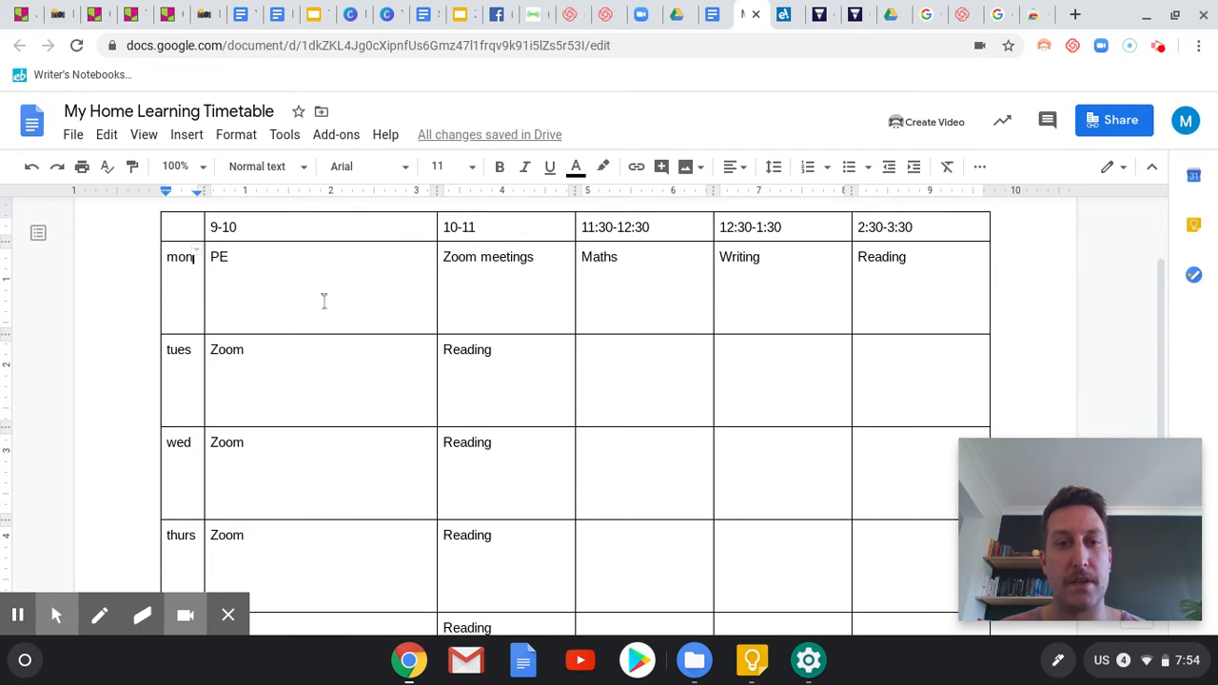
left_click_drag(353, 282, 919, 294)
right_click(923, 300)
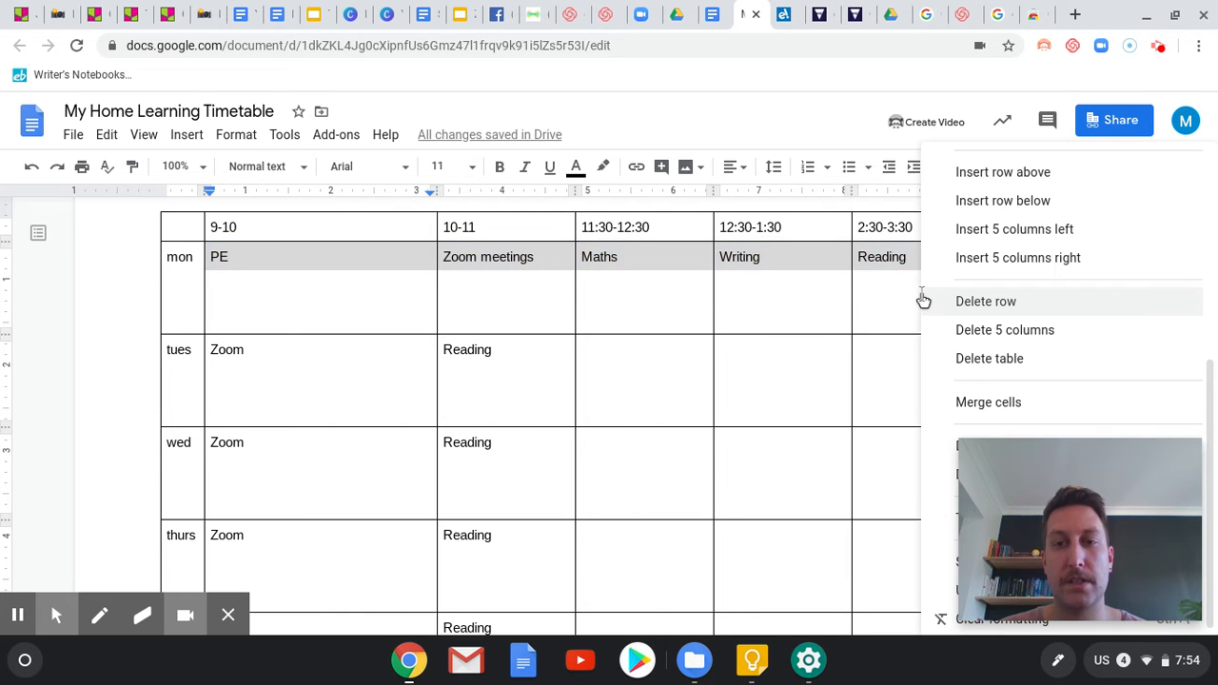
left_click_drag(1027, 481, 692, 504)
left_click(983, 485)
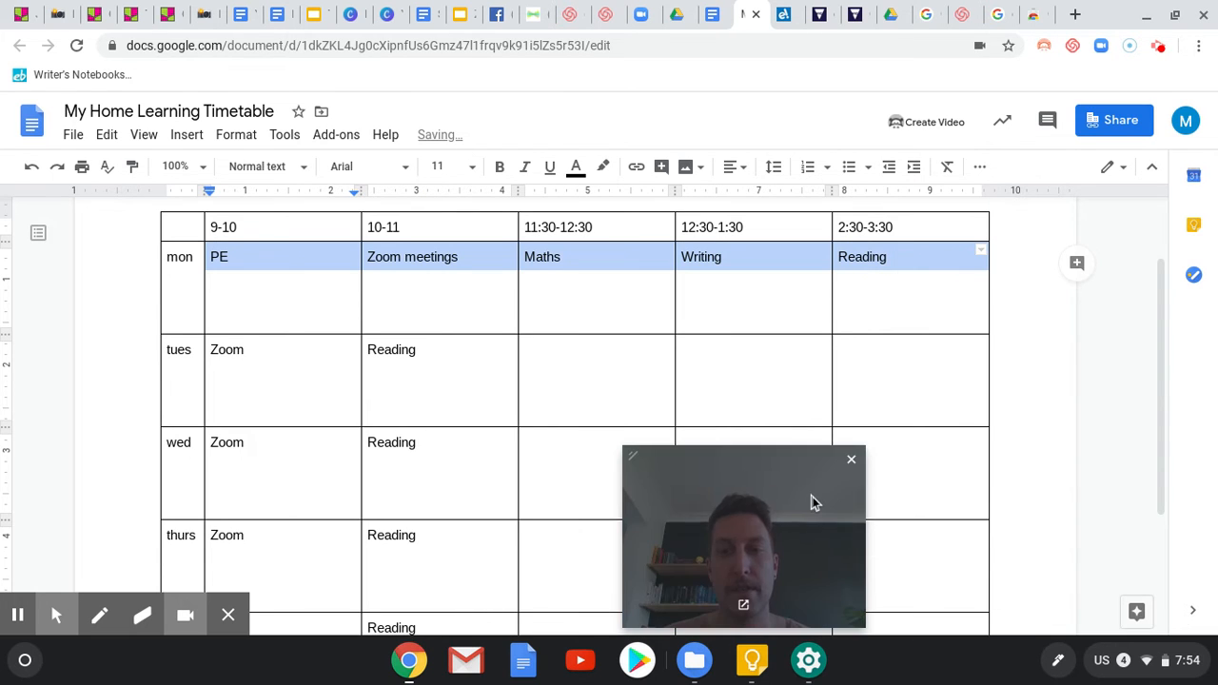
left_click_drag(809, 500, 1144, 494)
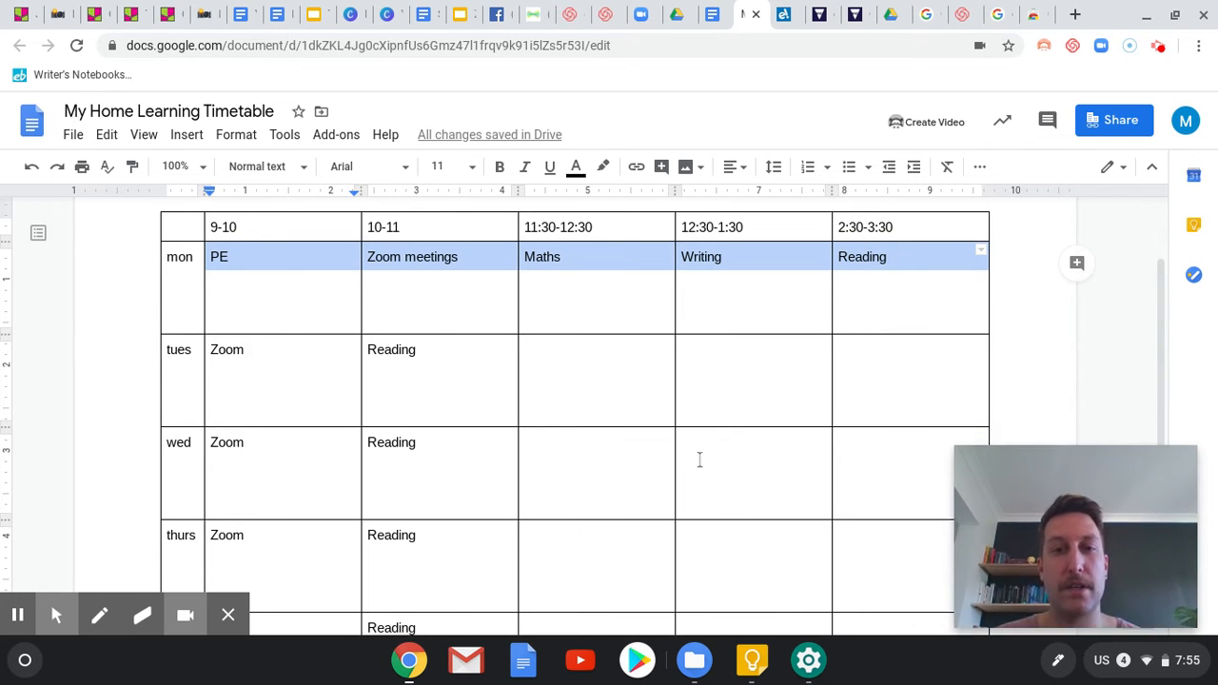
Set the header-row border between the 10-11 and 11:30-12:30 cells to 6pt
scroll(634, 441, "down", 1)
scroll(634, 442, "up", 3)
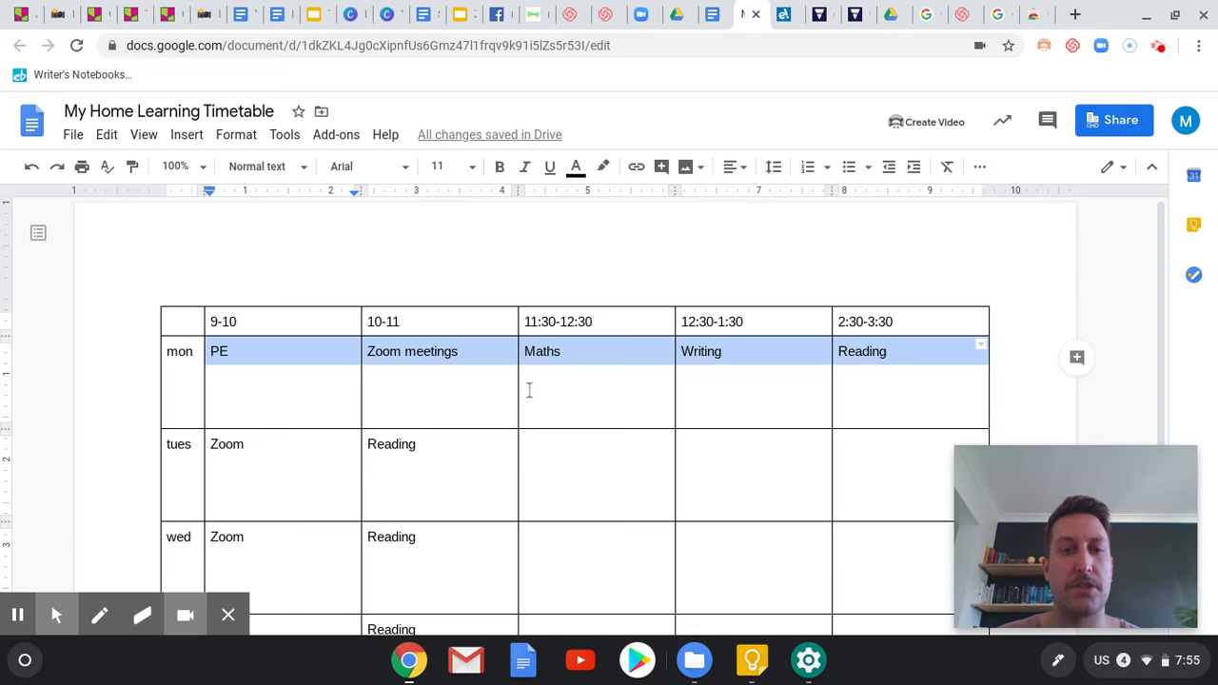
left_click(485, 354)
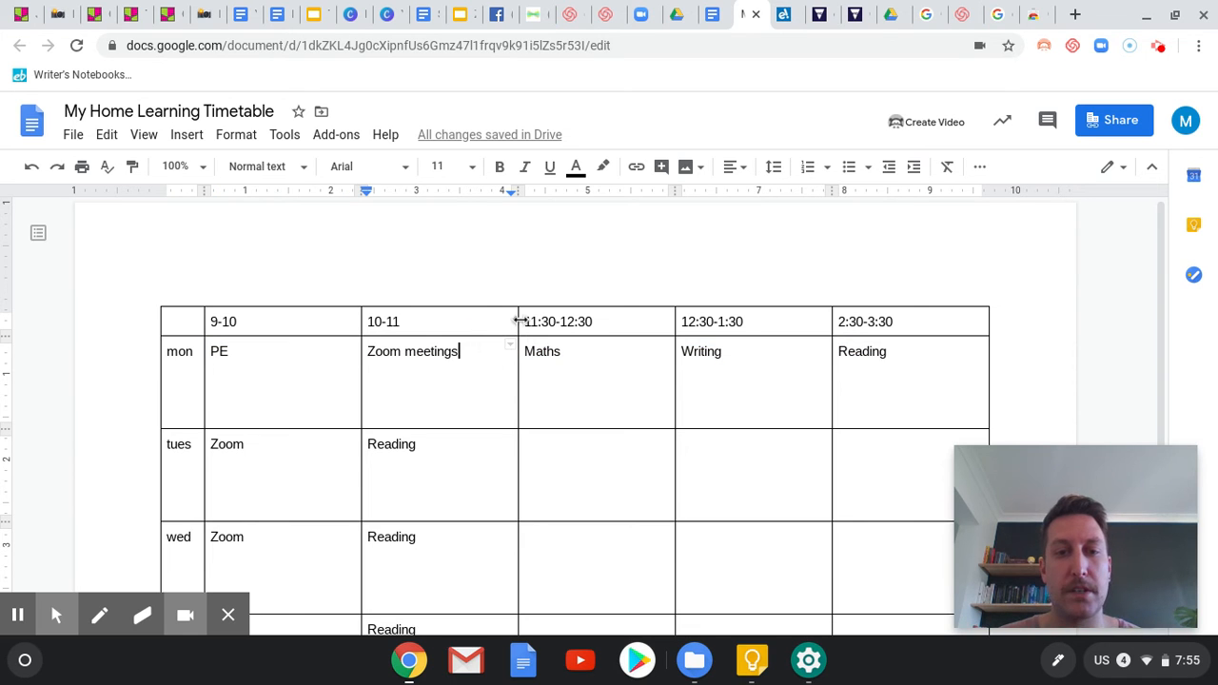
left_click(518, 320)
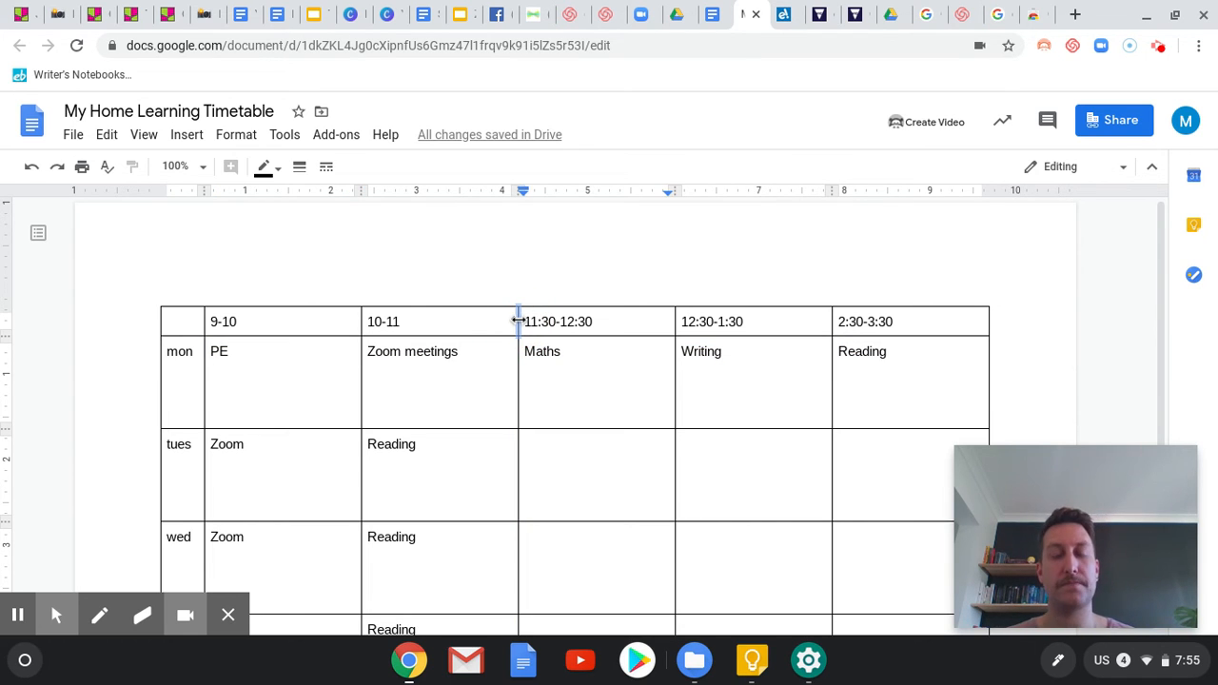
left_click(299, 168)
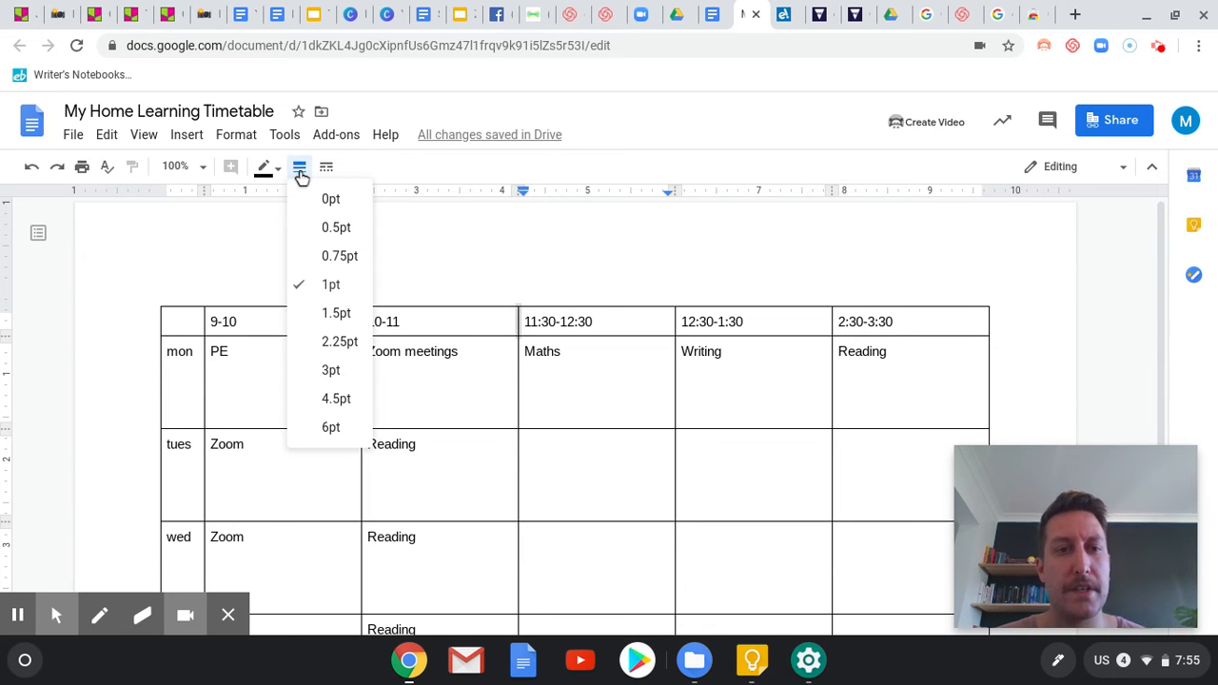
left_click(330, 428)
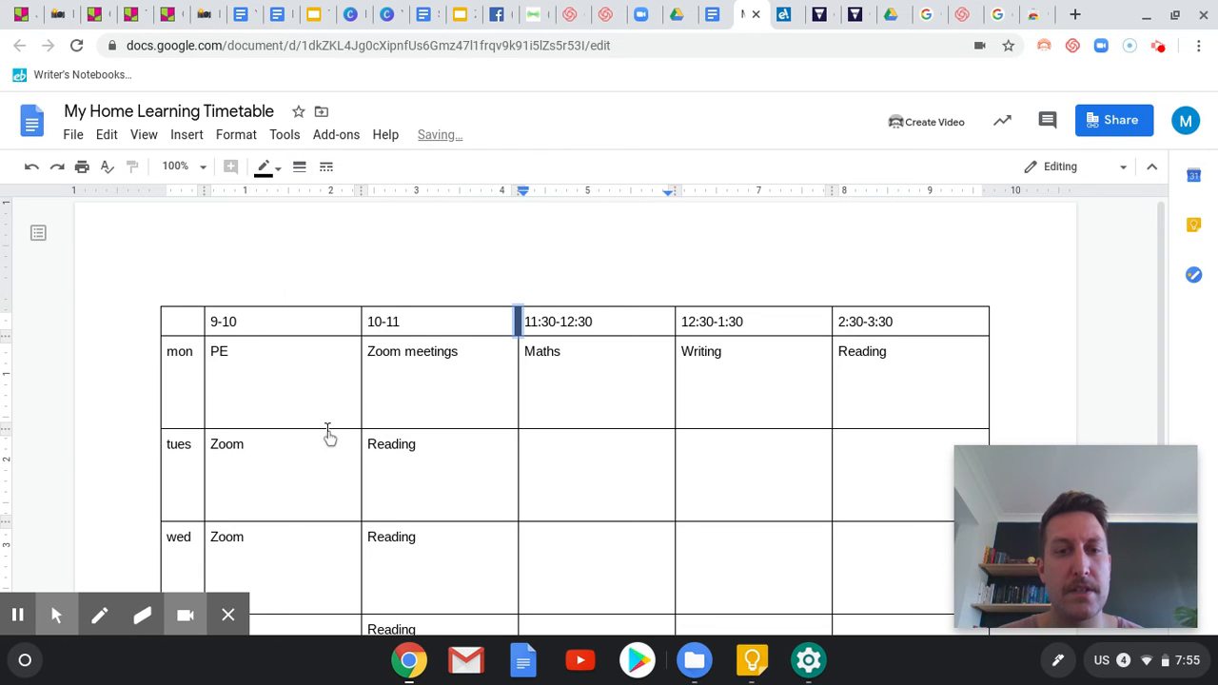
Set the border between the 10-11 and 11:30-12:30 columns to 6pt for all rows from mon to fri
left_click(518, 373)
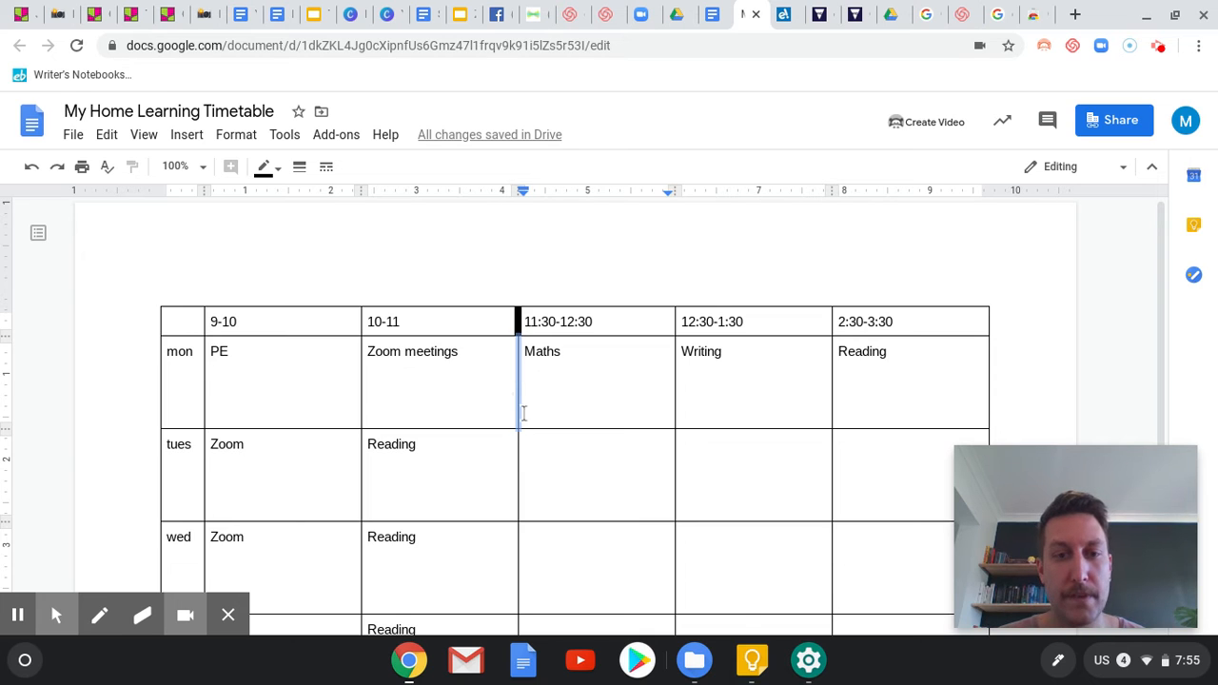
left_click(517, 451, "shift")
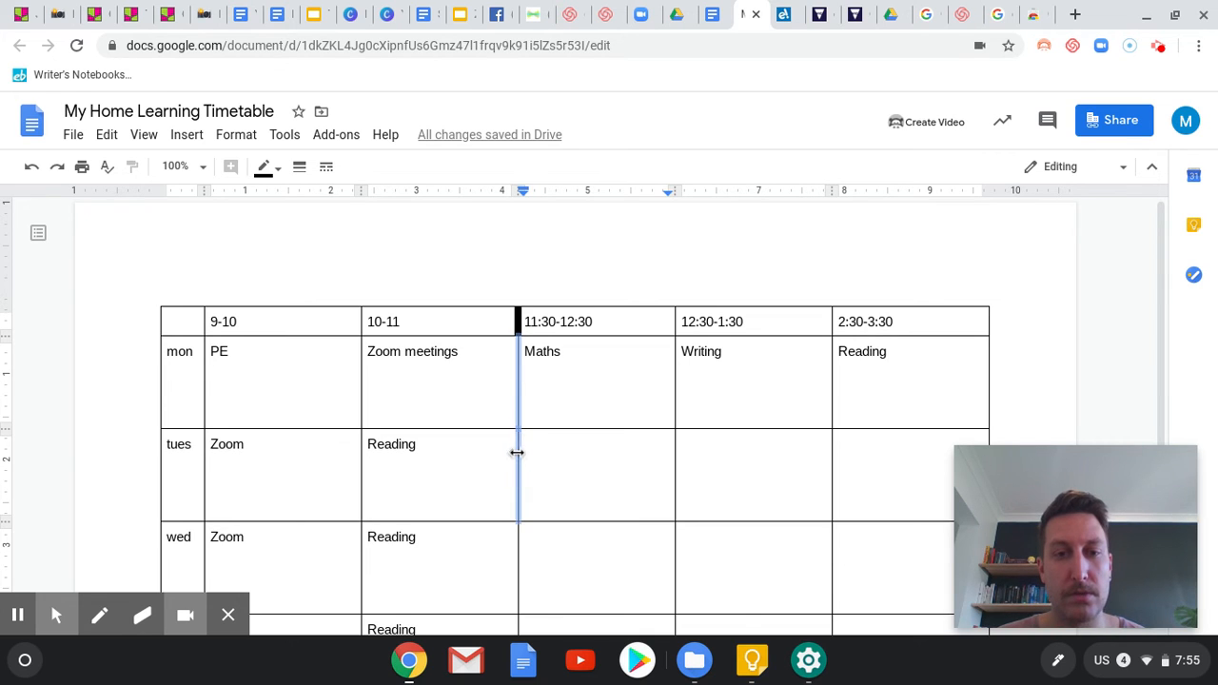
left_click(516, 546, "shift")
scroll(516, 546, "down", 3)
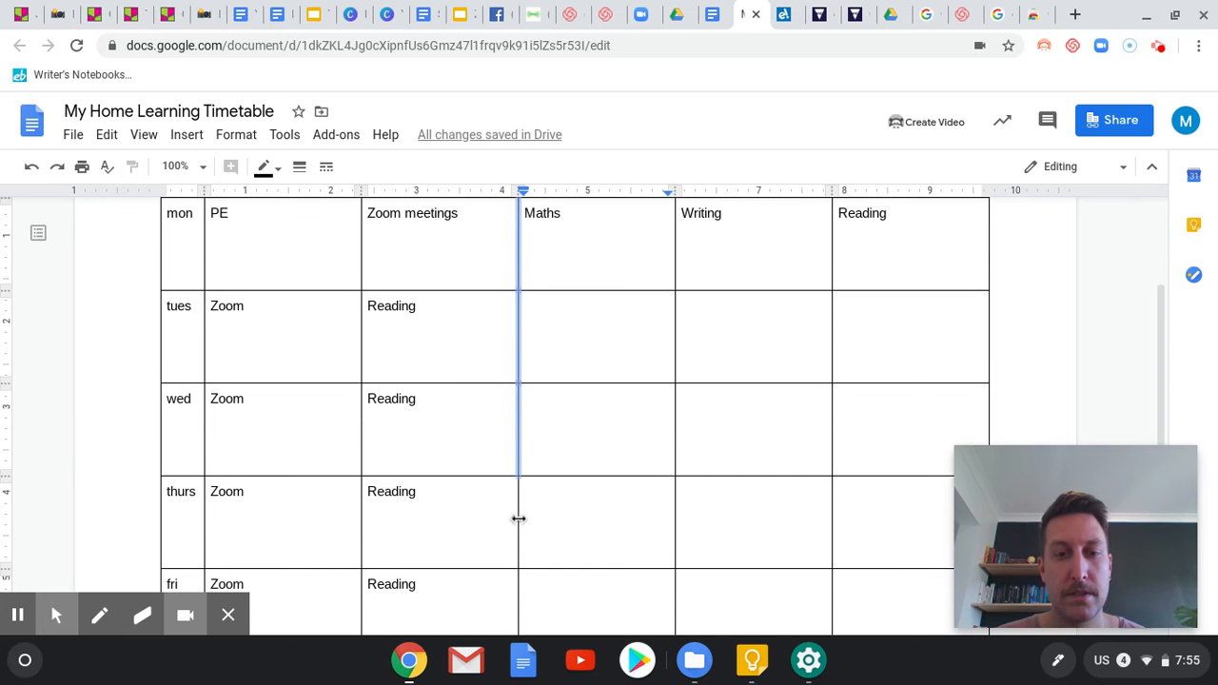
left_click(519, 519, "shift")
scroll(518, 517, "down", 3)
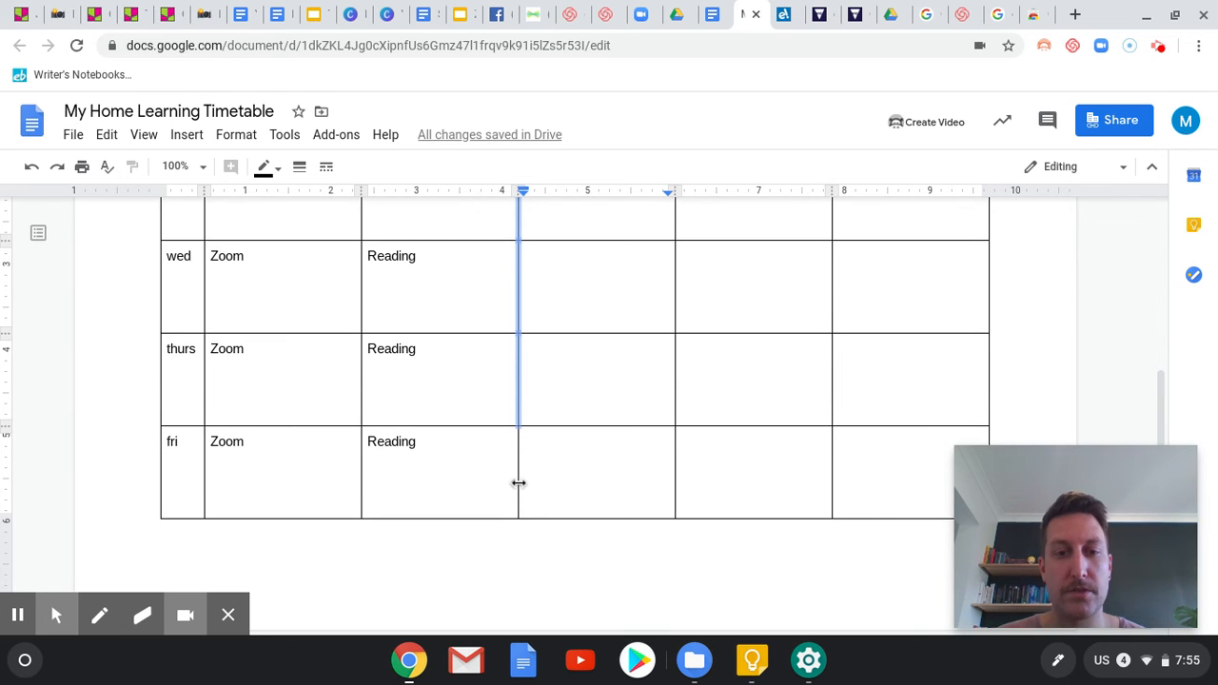
left_click(518, 482, "shift")
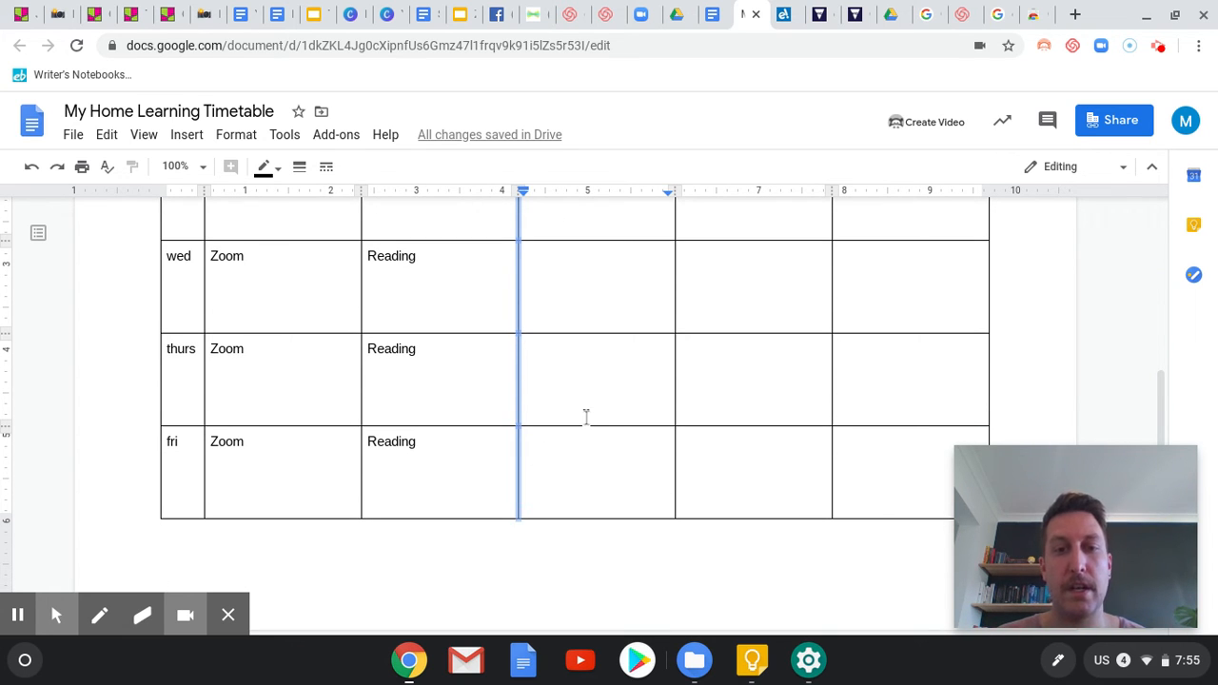
scroll(586, 416, "up", 4)
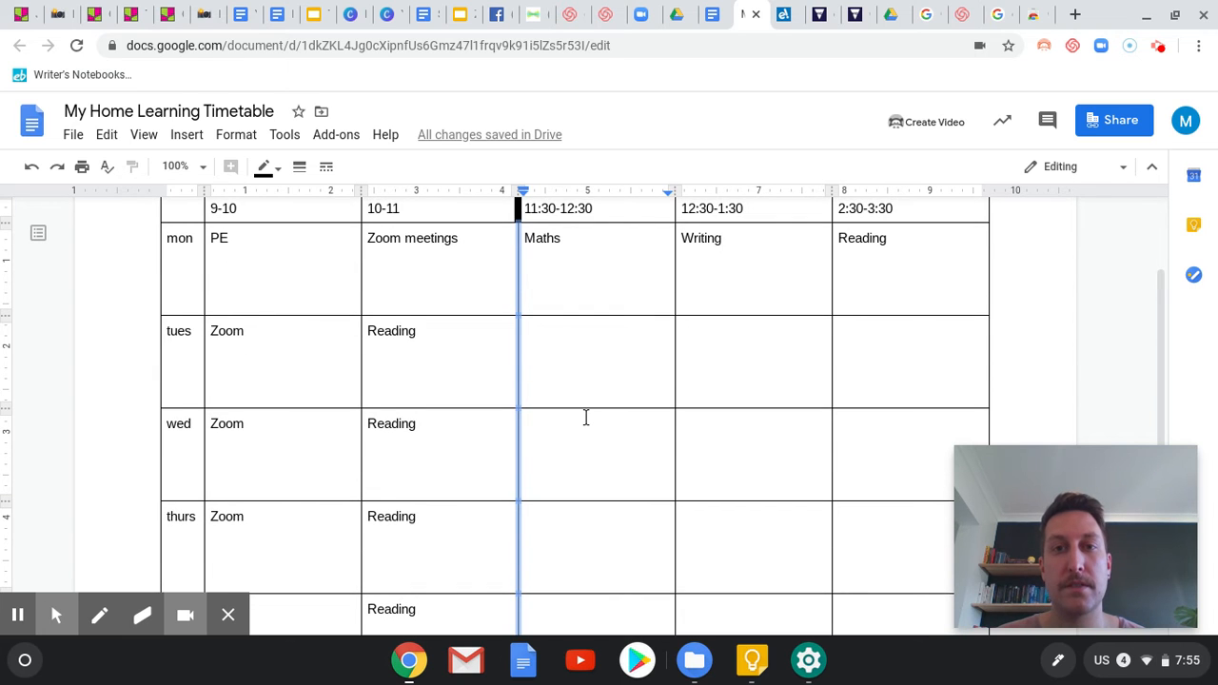
scroll(586, 416, "up", 2)
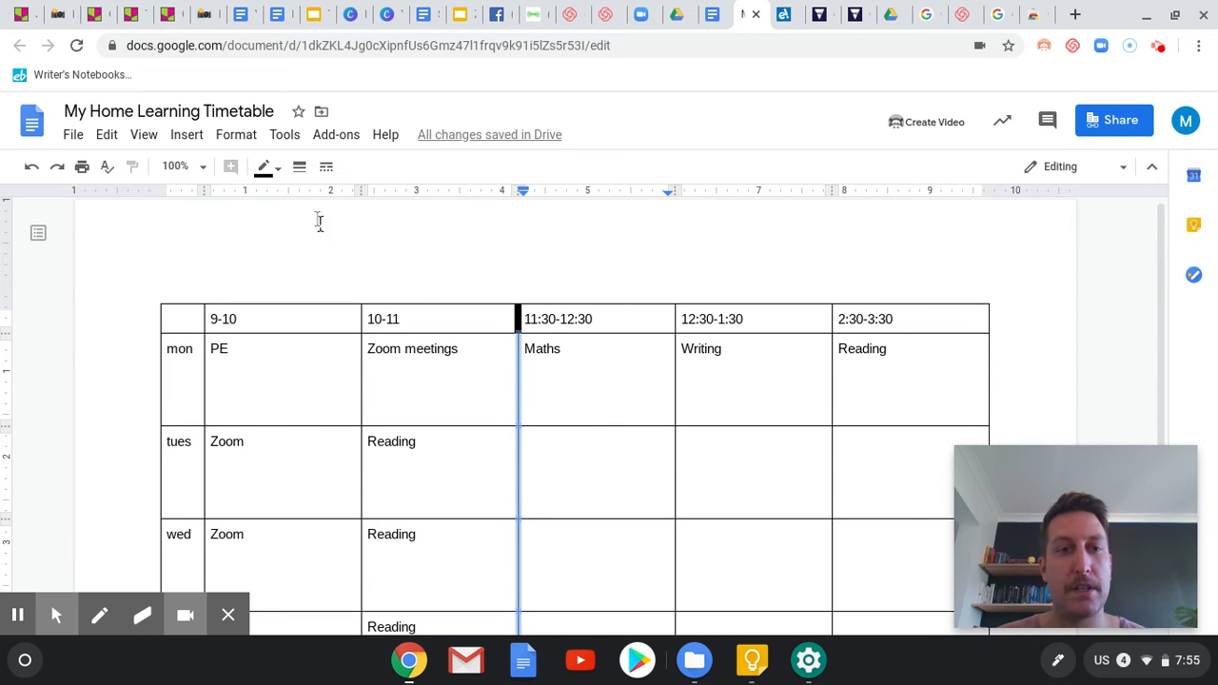
left_click(299, 169)
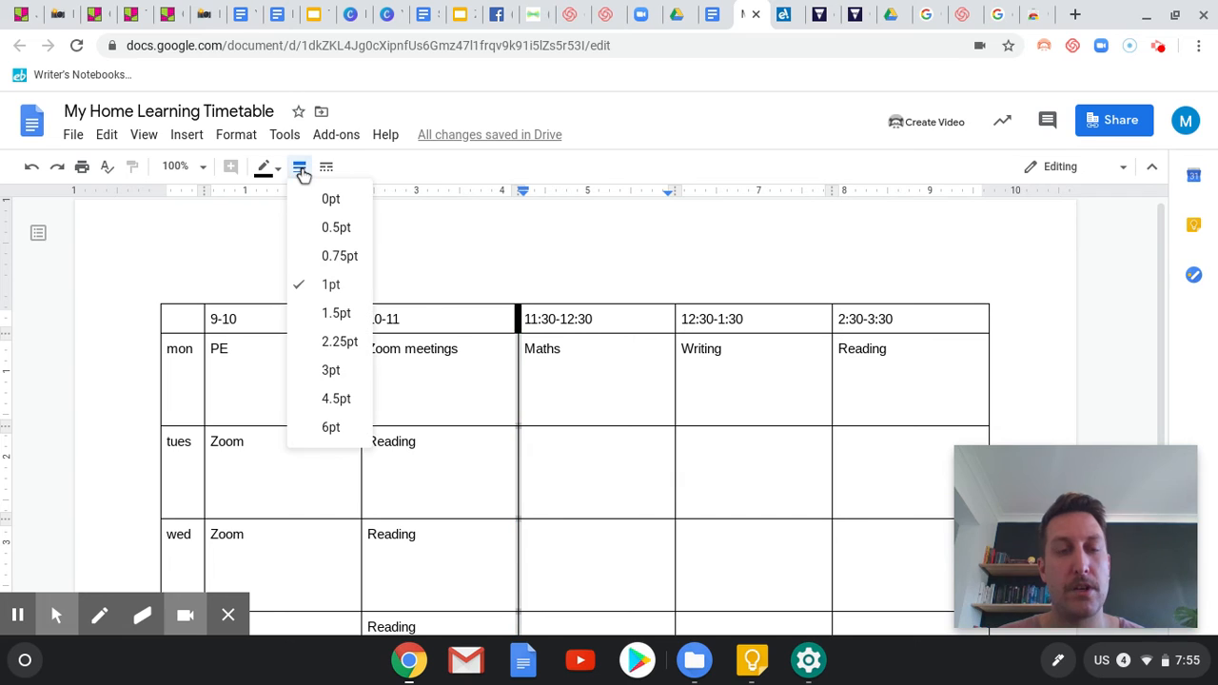
left_click(329, 428)
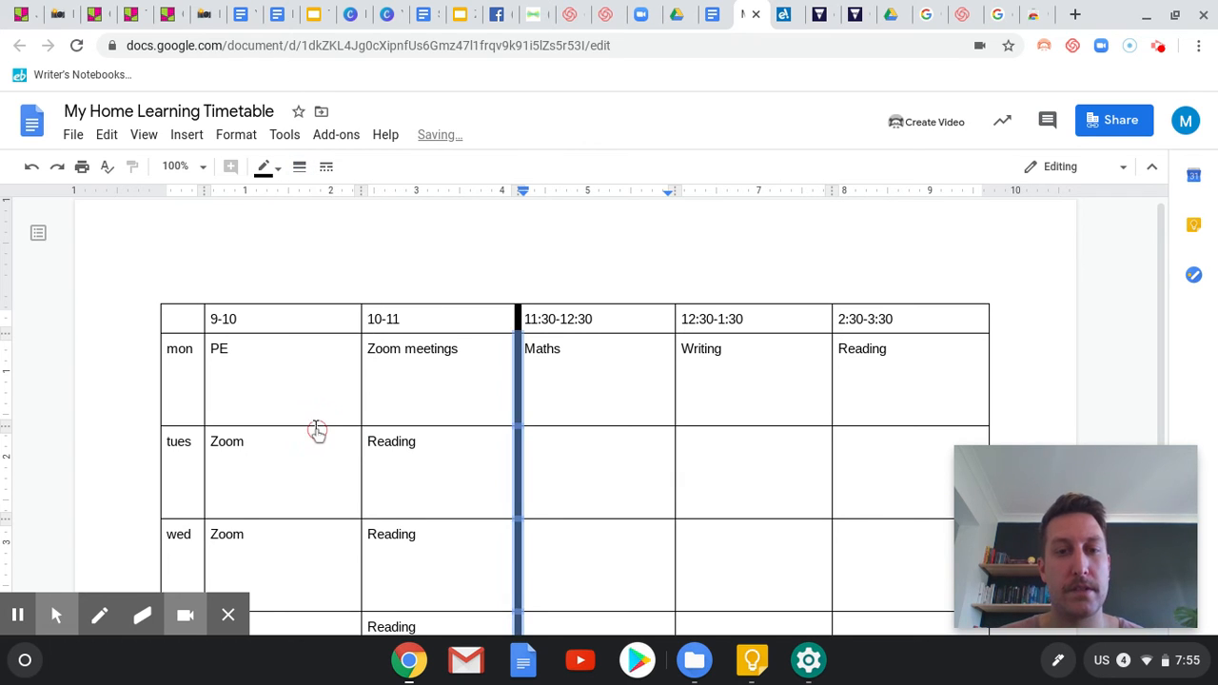
left_click(635, 451)
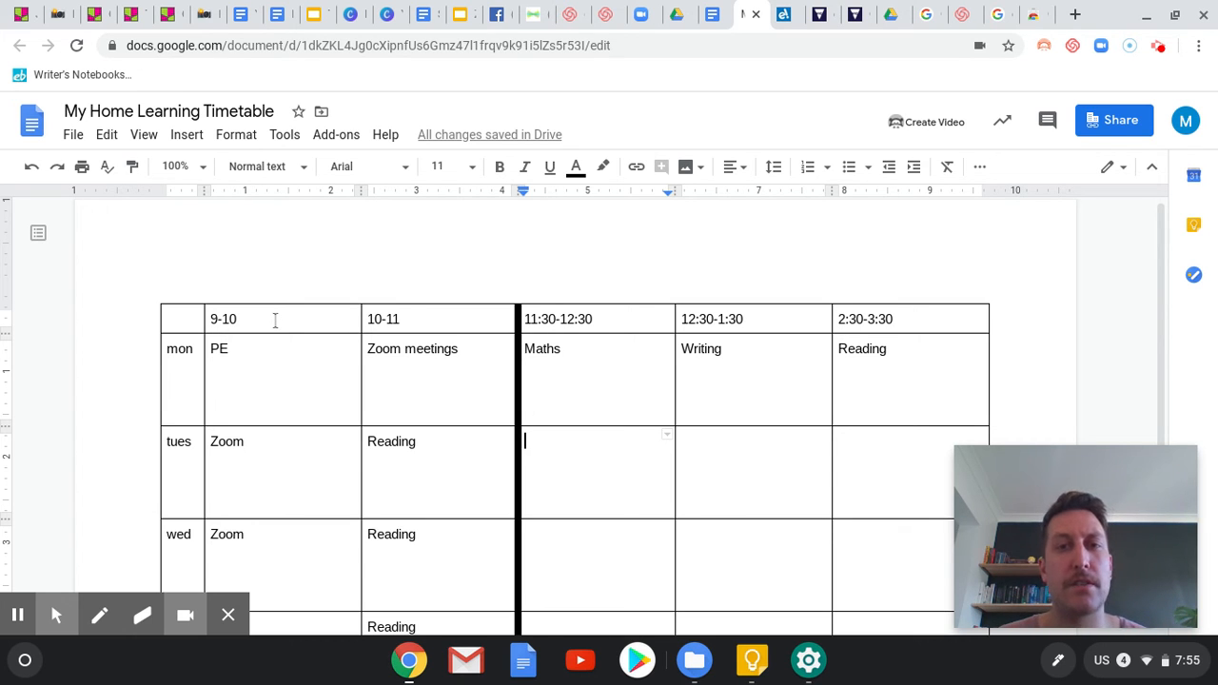
Shade the whole 9-10 column, from its header to the fri row, with a light orange cell background
left_click_drag(274, 321, 291, 514)
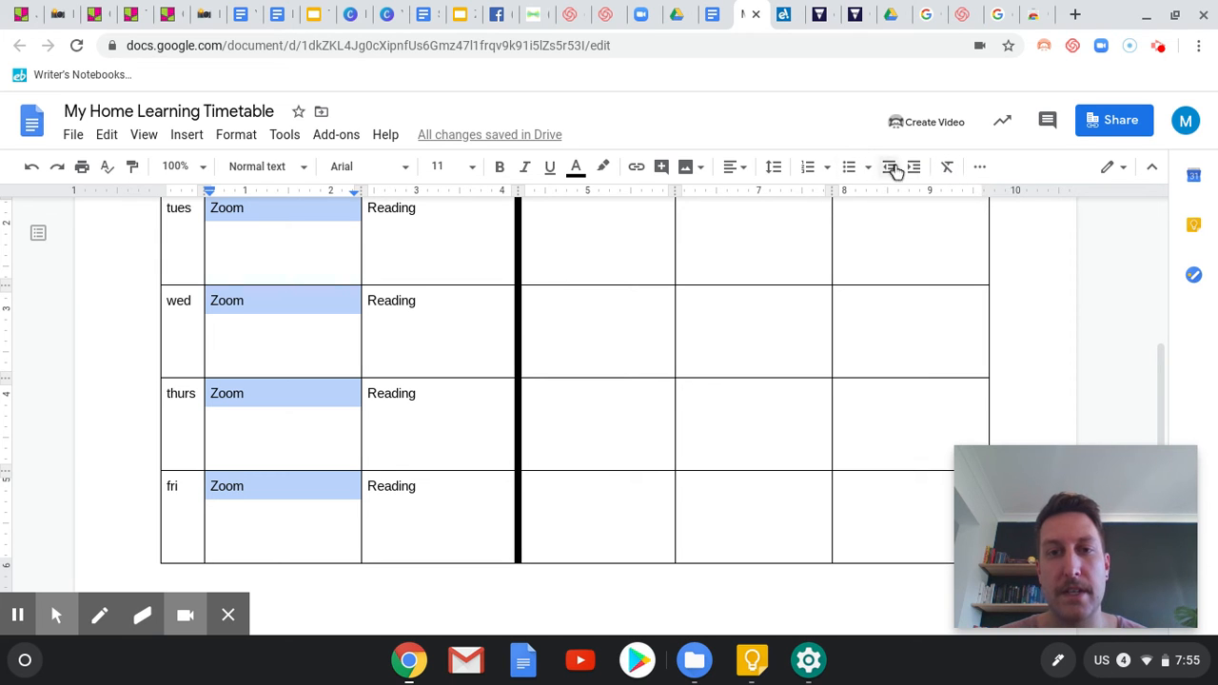
left_click(981, 167)
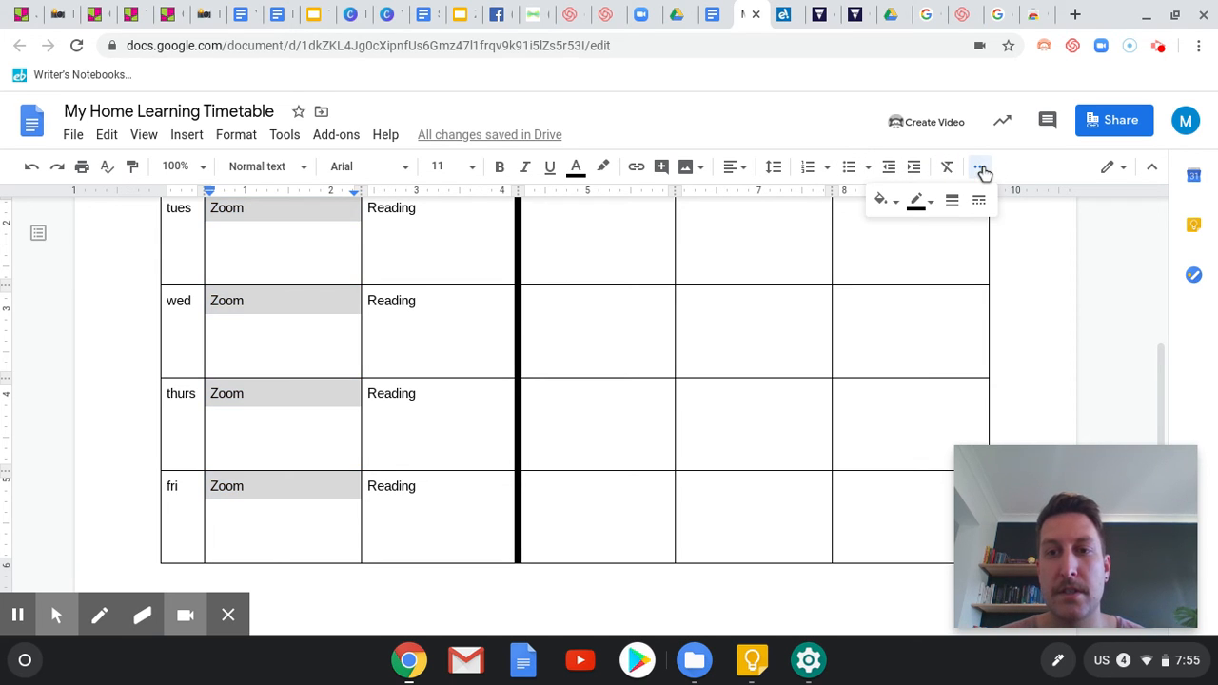
left_click(881, 202)
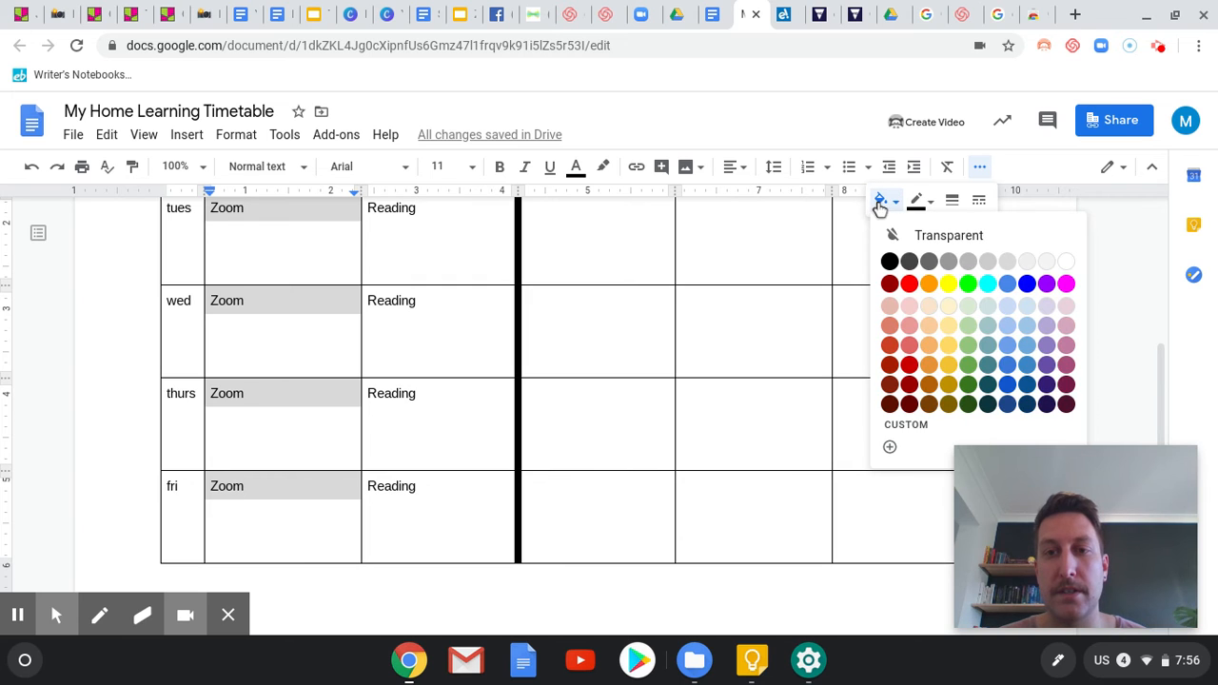
left_click(927, 308)
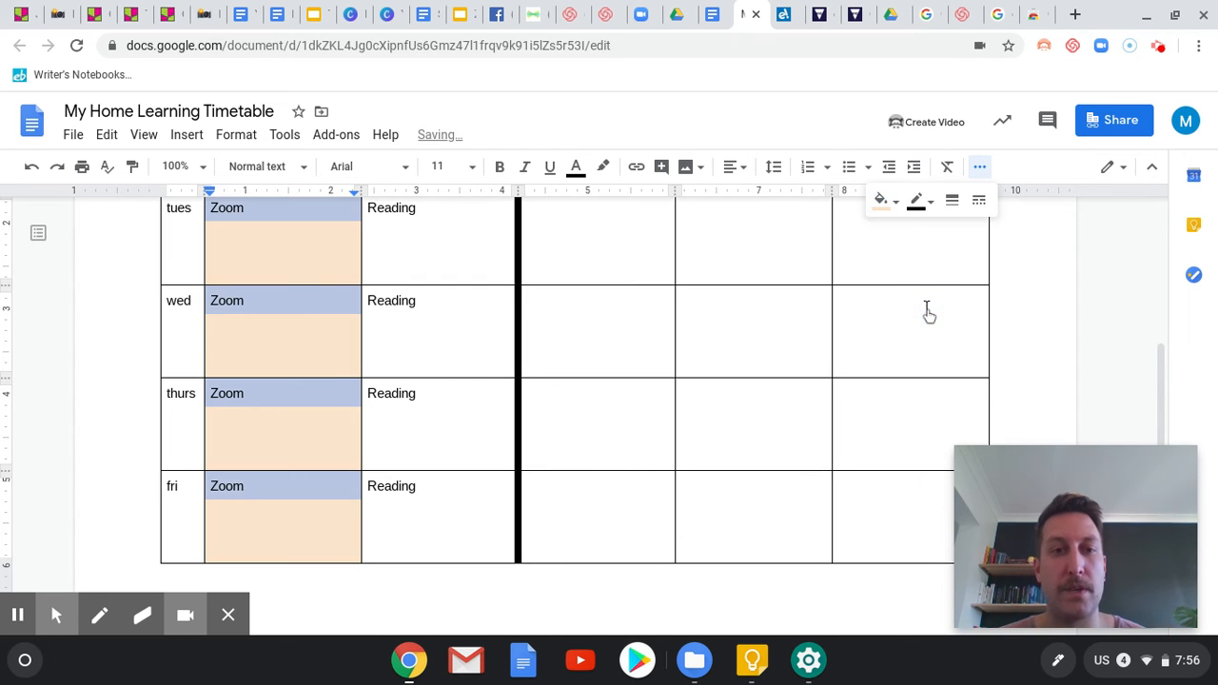
scroll(476, 319, "down", 1)
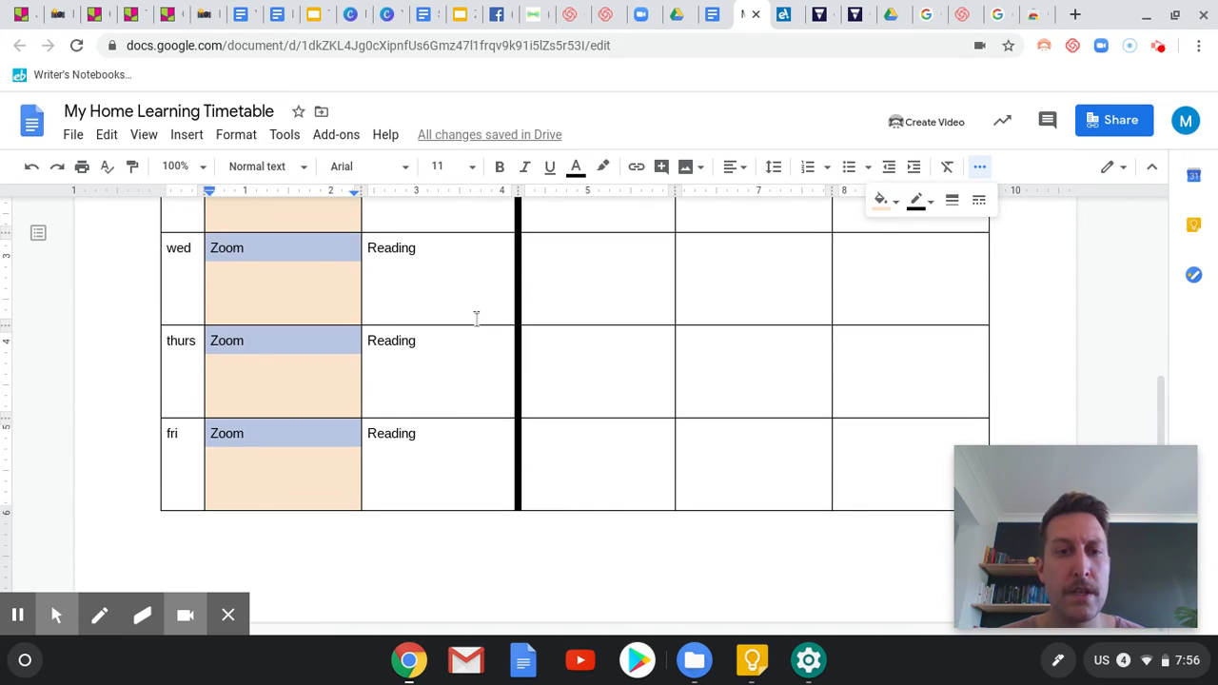
scroll(476, 319, "up", 3)
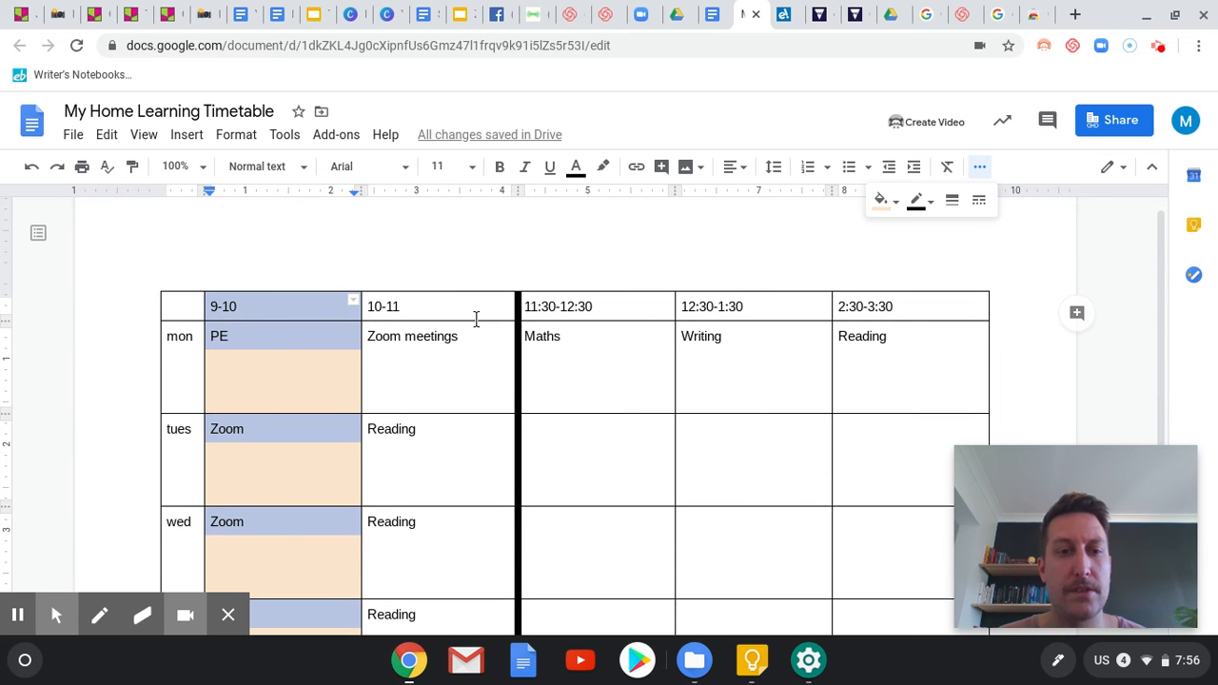
Merge the tues, wed, thurs and fri cells of the 9-10 column into one cell
scroll(476, 319, "down", 2)
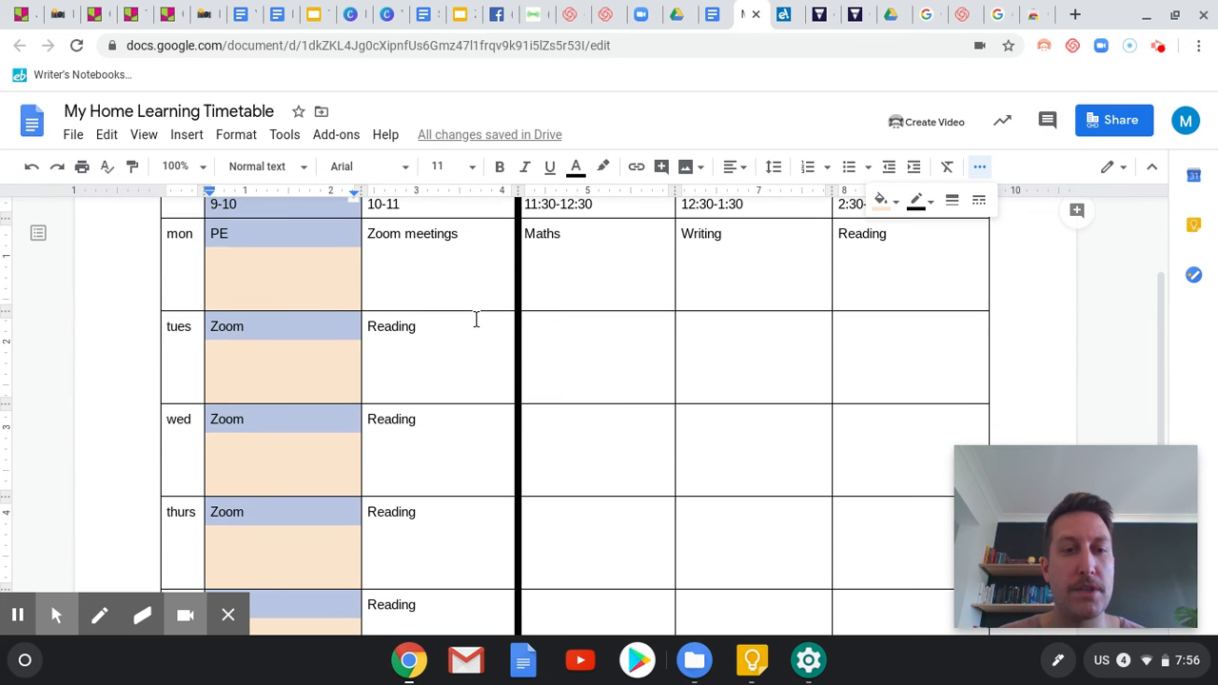
left_click(314, 346)
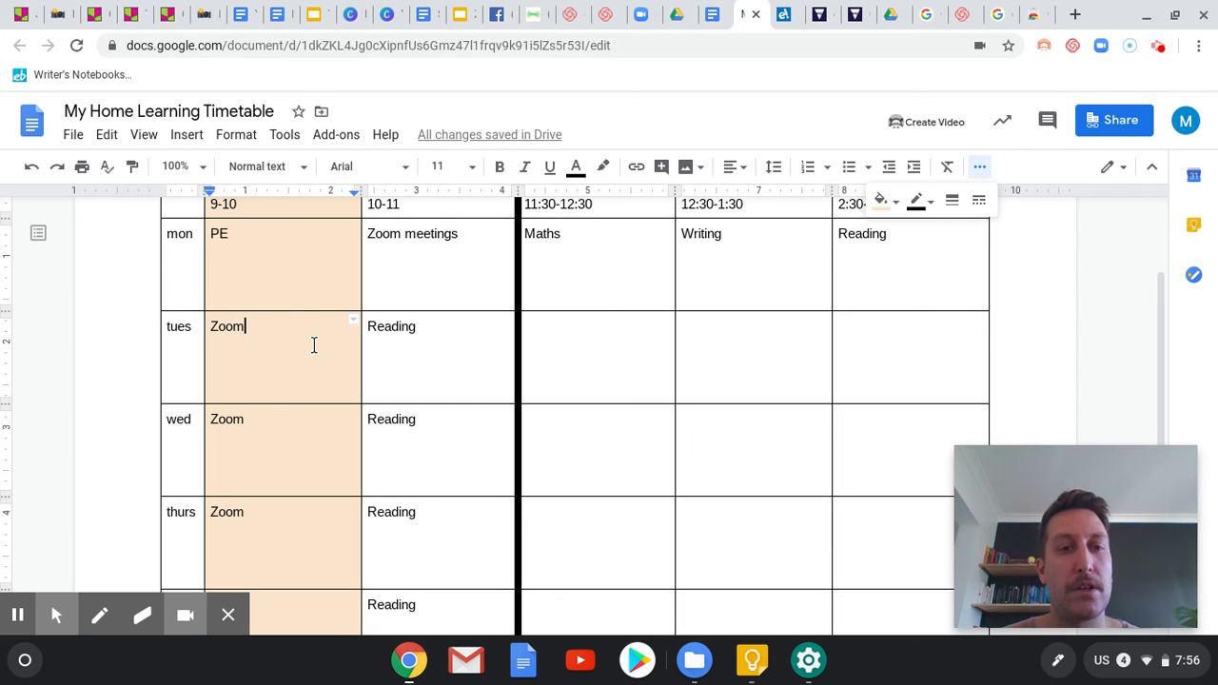
scroll(312, 411, "down", 3)
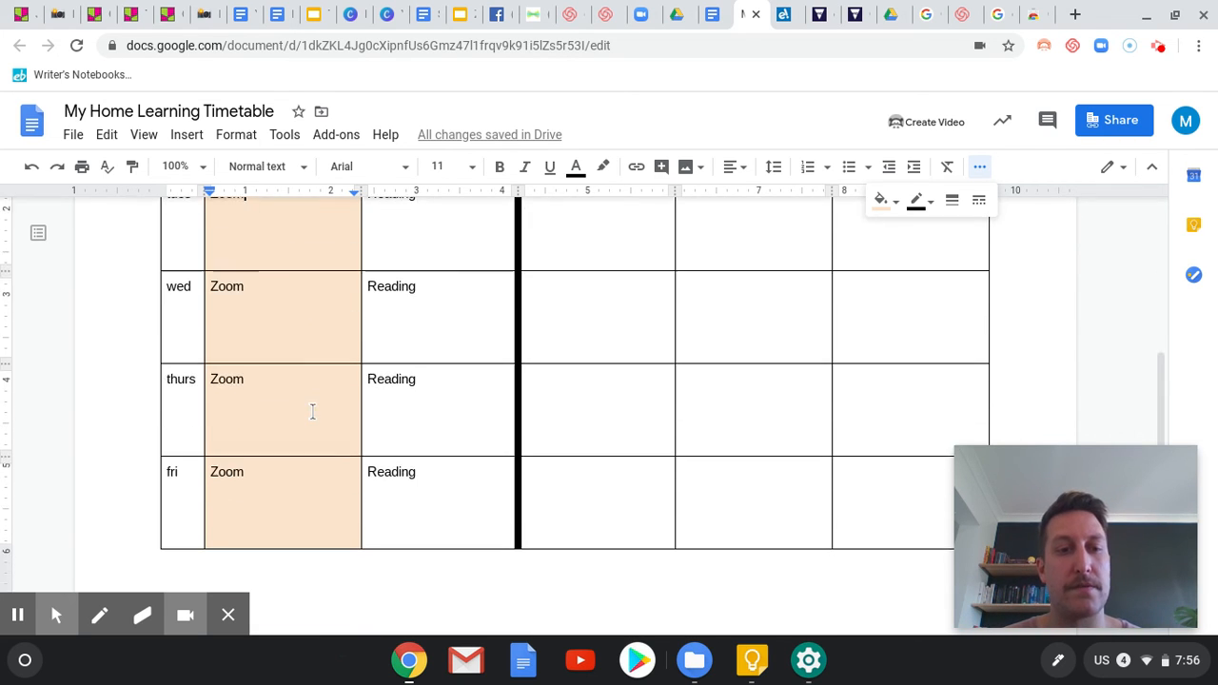
scroll(313, 412, "up", 2)
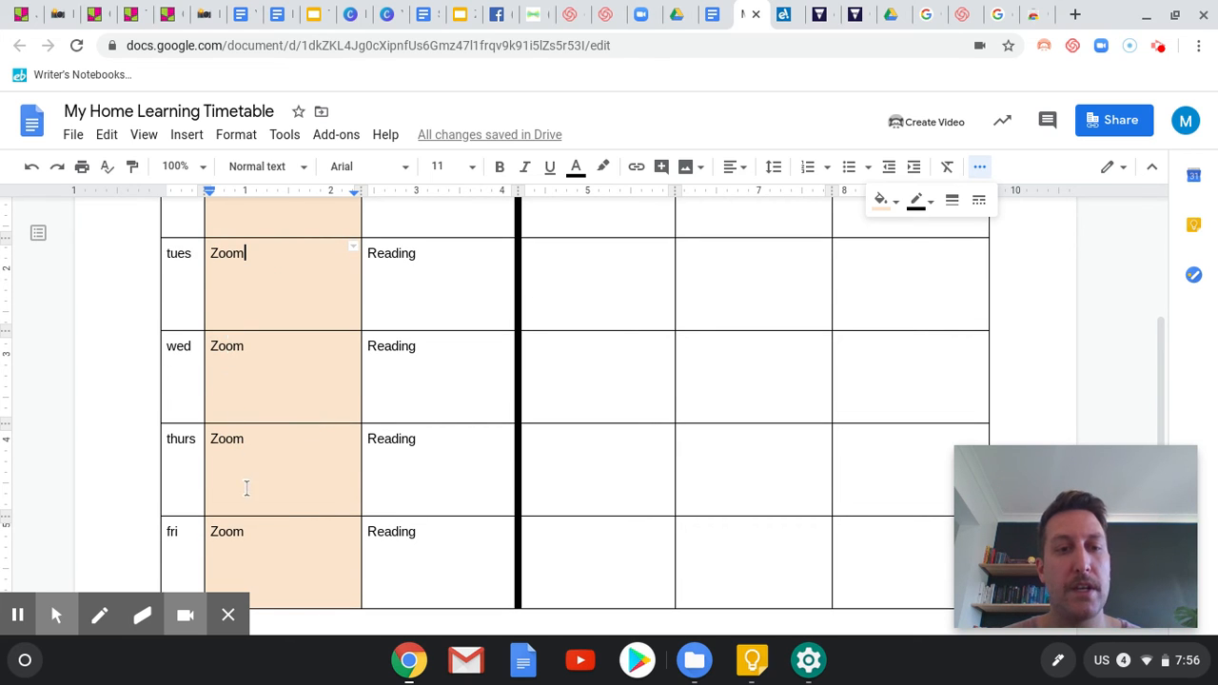
left_click_drag(273, 285, 275, 537)
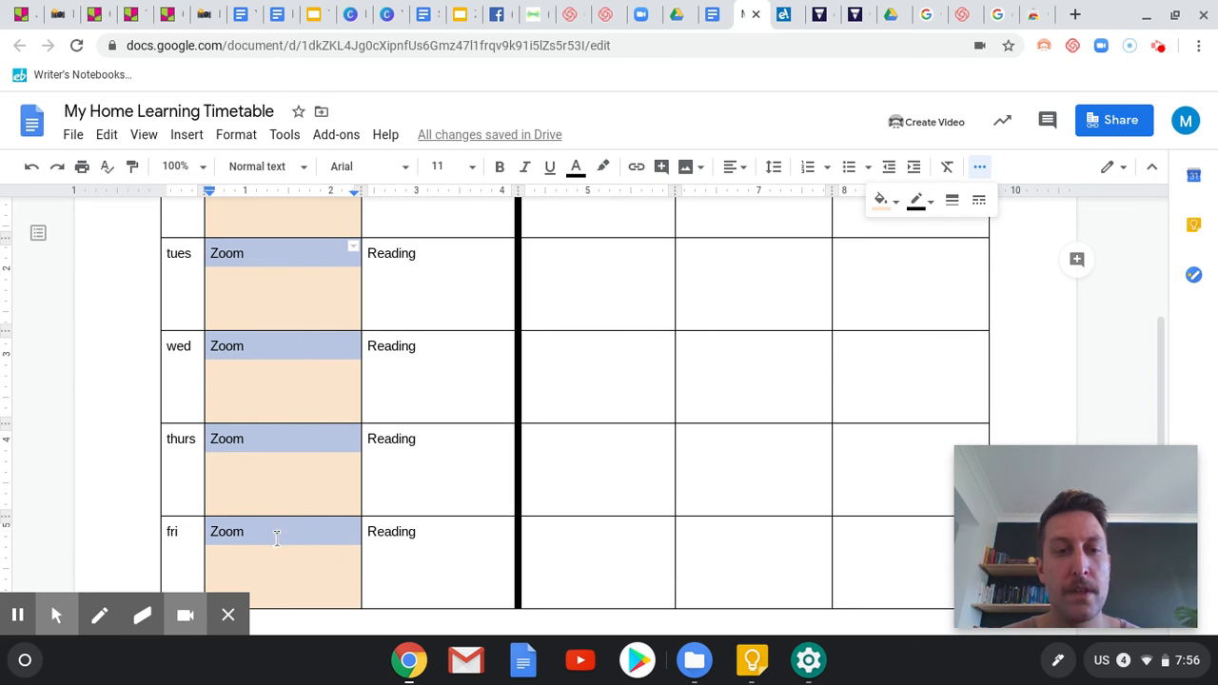
right_click(304, 281)
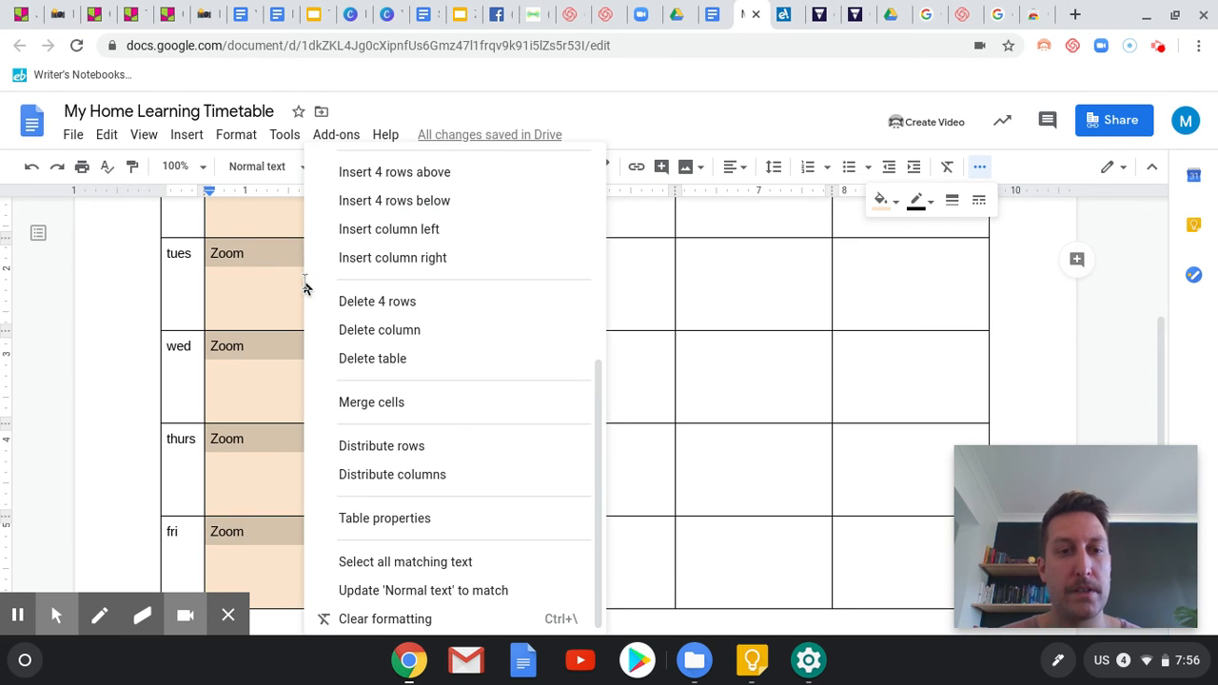
left_click(352, 407)
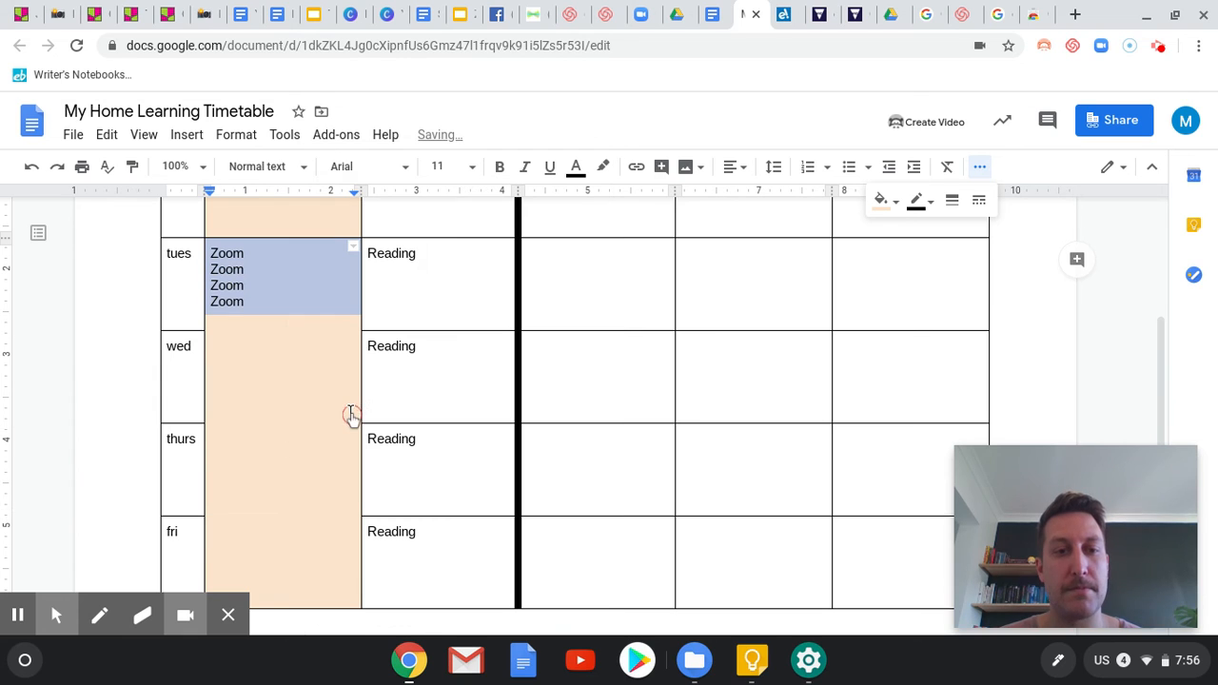
Delete the three repeated Zoom lines in the merged 9-10 cell, keeping a single Zoom entry
left_click(276, 315)
left_click(242, 295)
left_click_drag(241, 295, 191, 264)
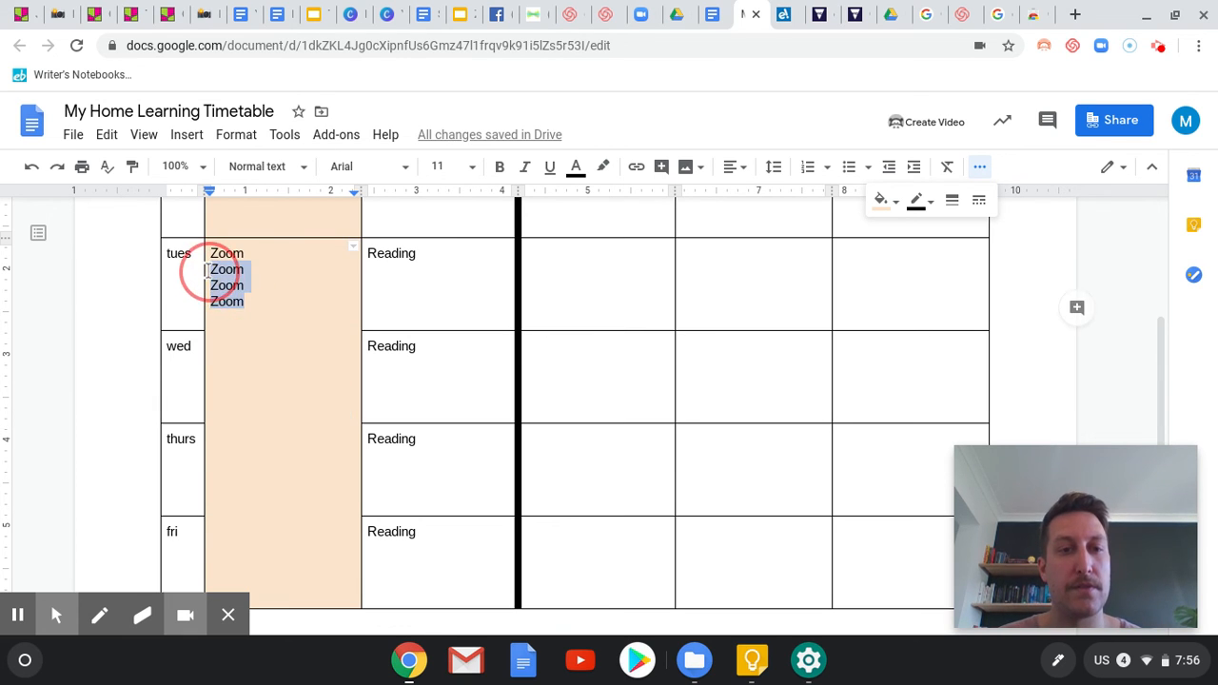
key("BackSpace")
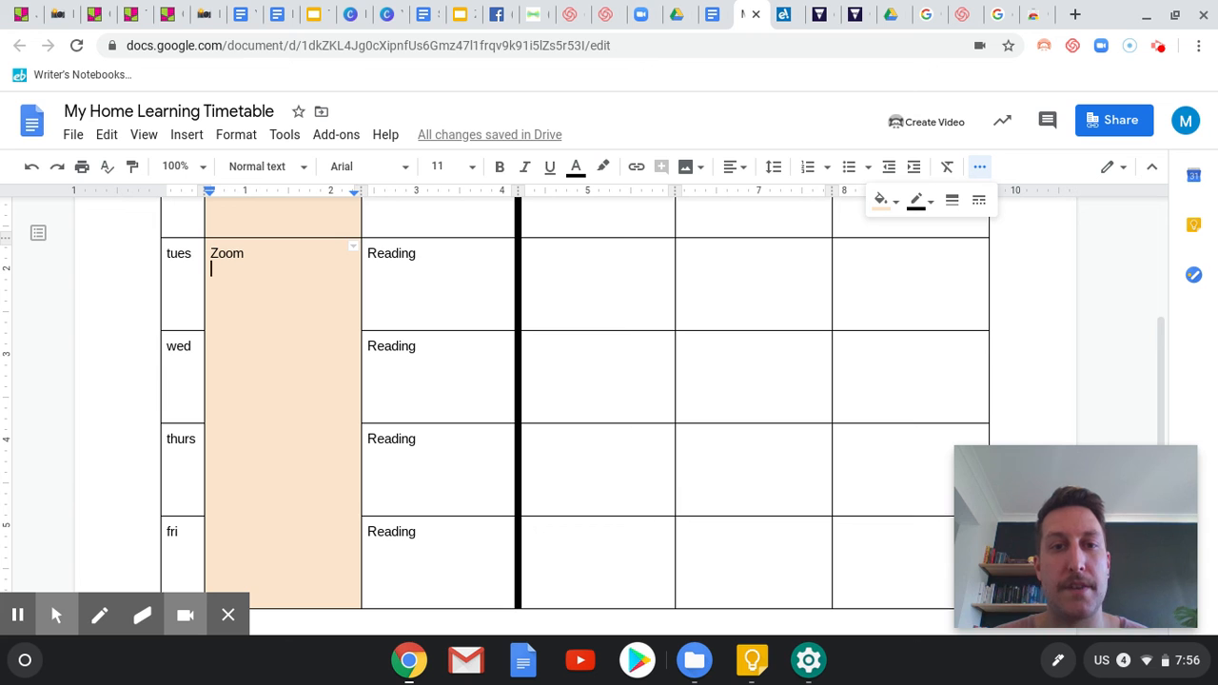
Change the text colour of Maths in the mon 11:30-12:30 cell to green
scroll(584, 312, "down", 1)
scroll(585, 313, "up", 2)
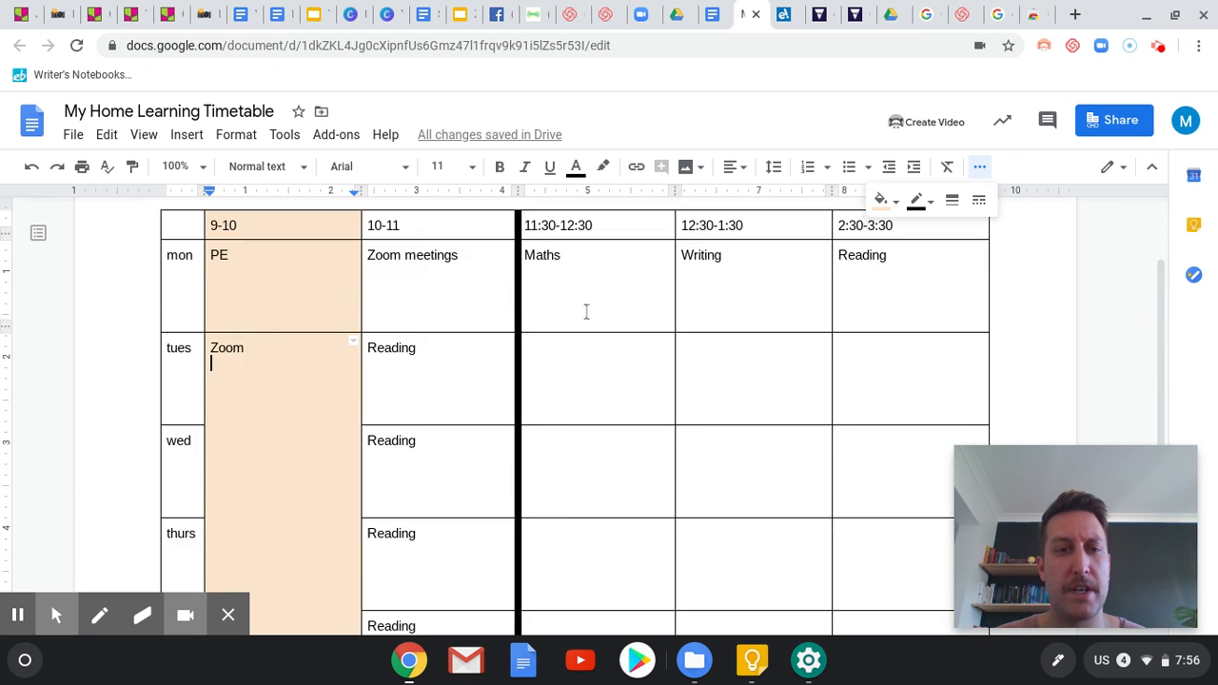
scroll(586, 312, "up", 1)
left_click_drag(571, 298, 528, 297)
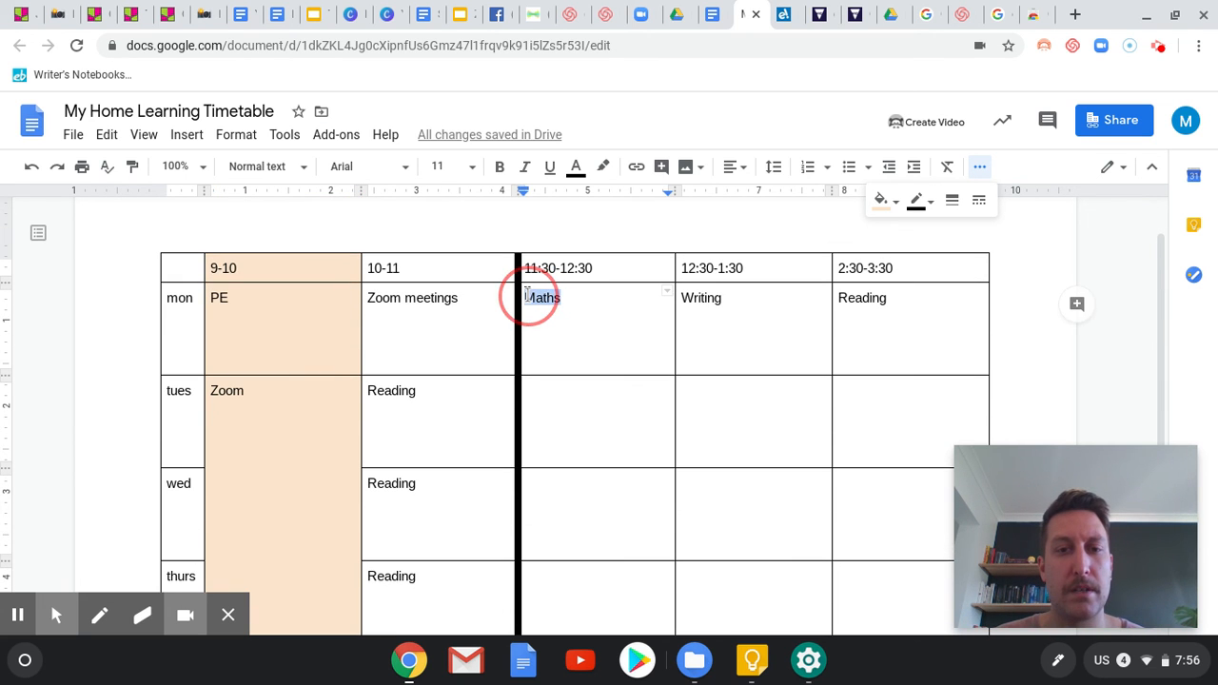
left_click(575, 167)
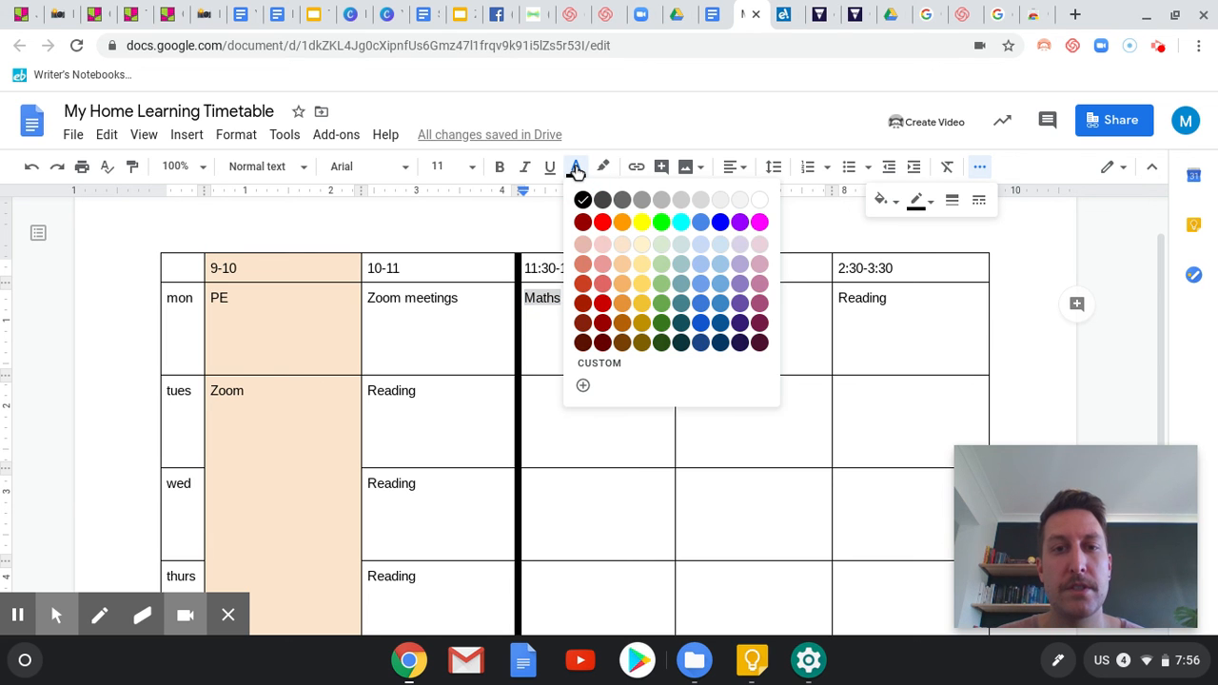
left_click(699, 248)
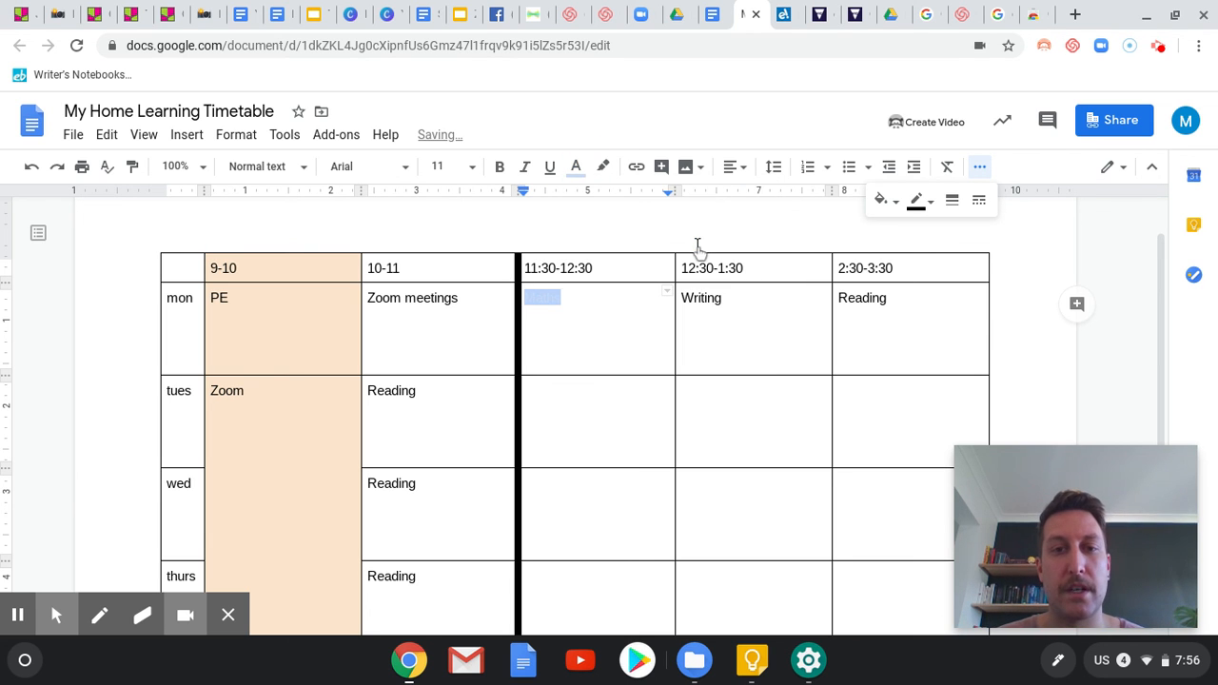
left_click(577, 176)
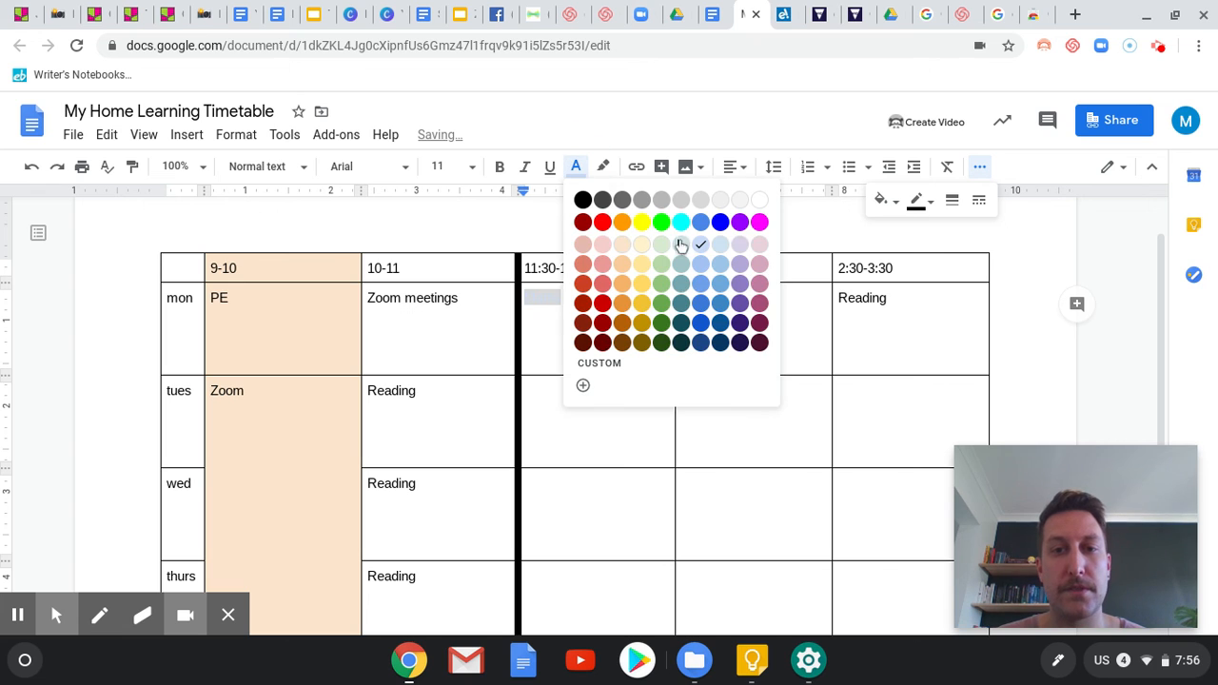
left_click(660, 304)
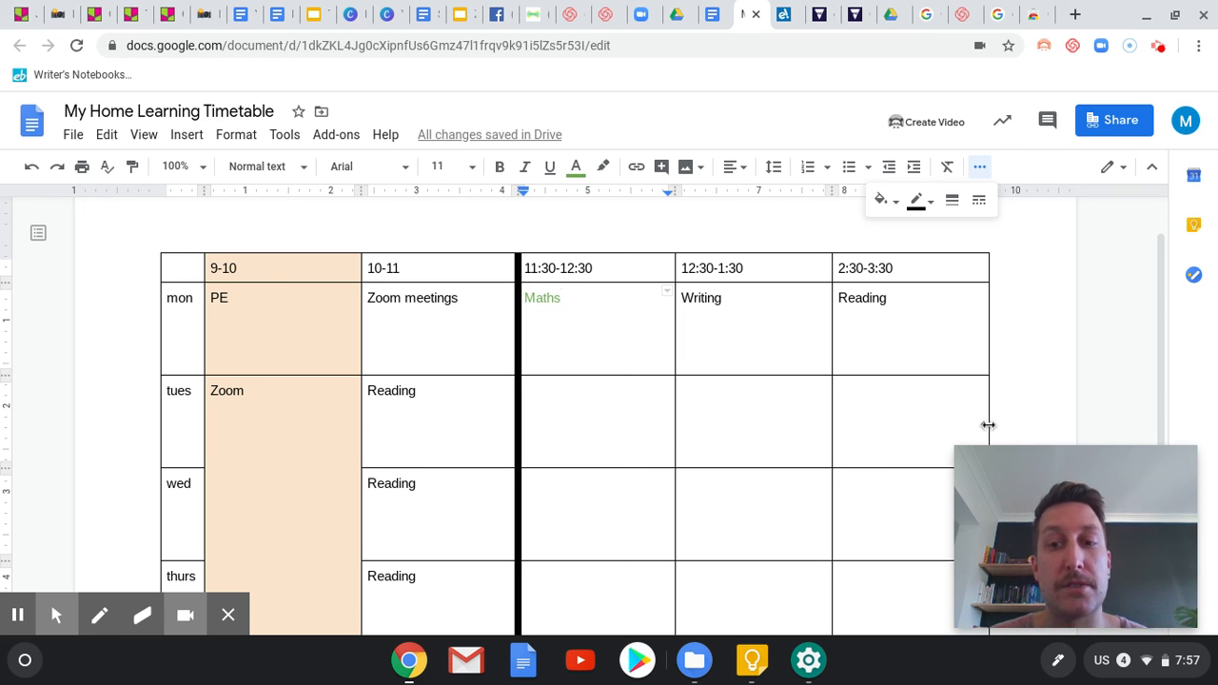
mouse_move(1045, 567)
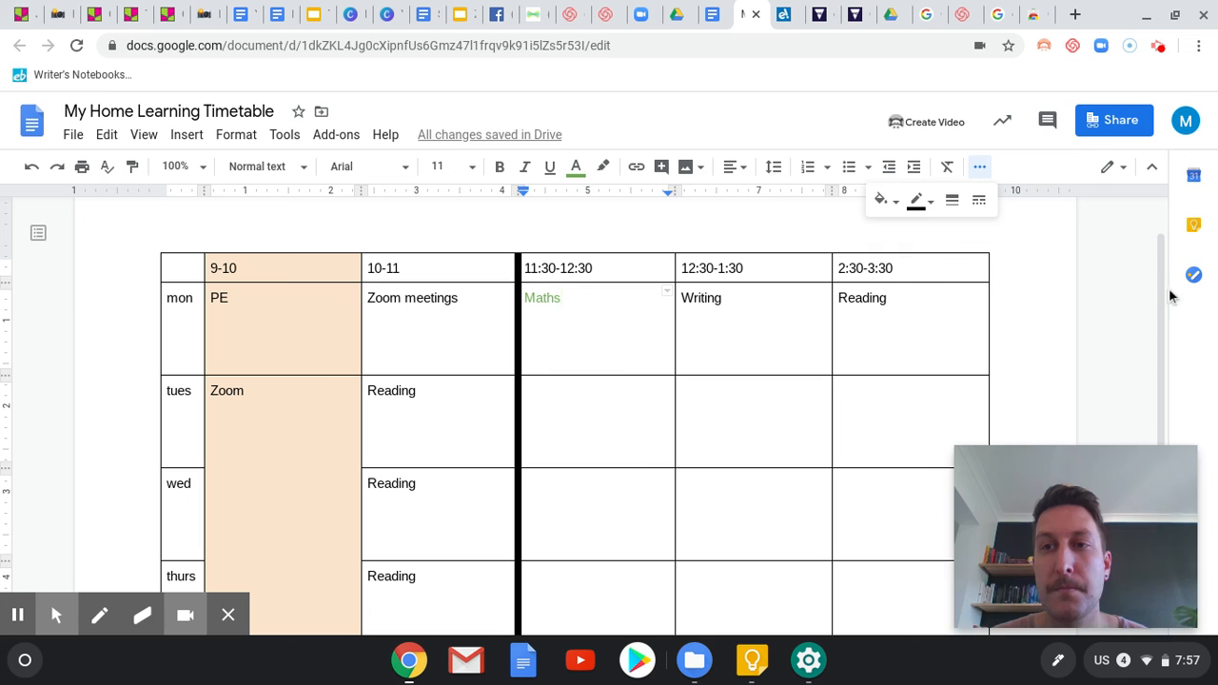
left_click(1159, 50)
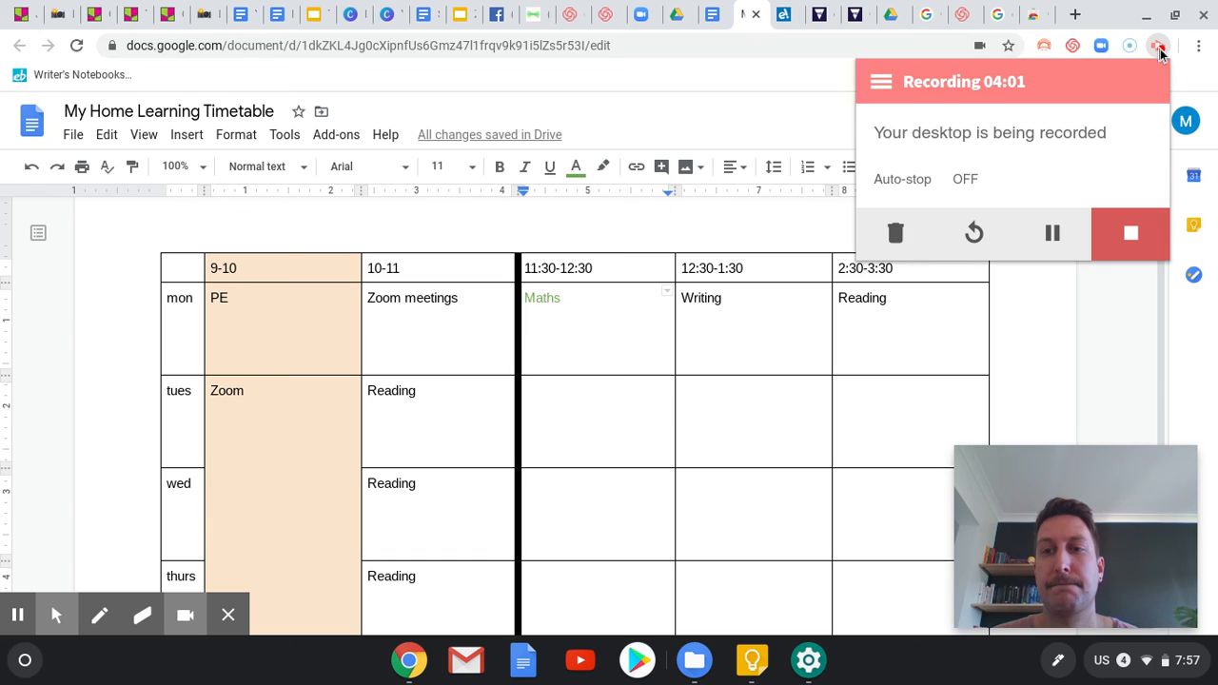